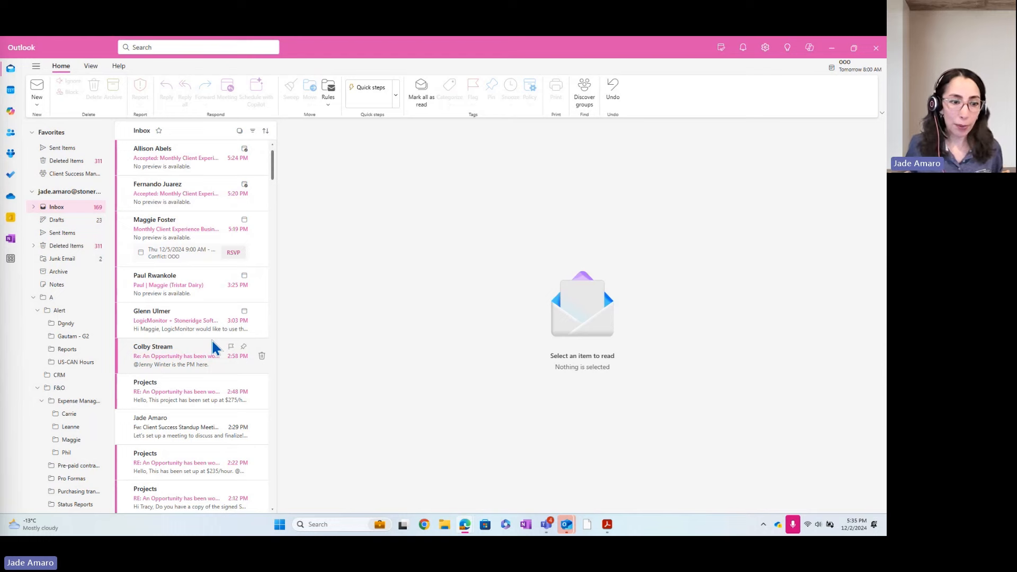
Open the Copilot assistant pane beside the inbox.
scroll(180, 371, down, 1)
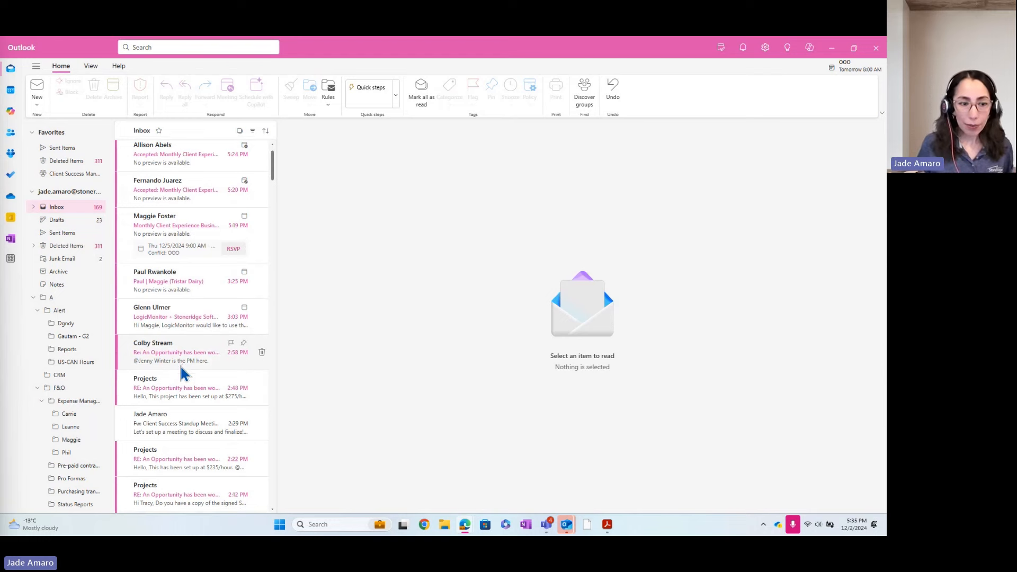
scroll(182, 366, down, 1)
scroll(183, 363, down, 2)
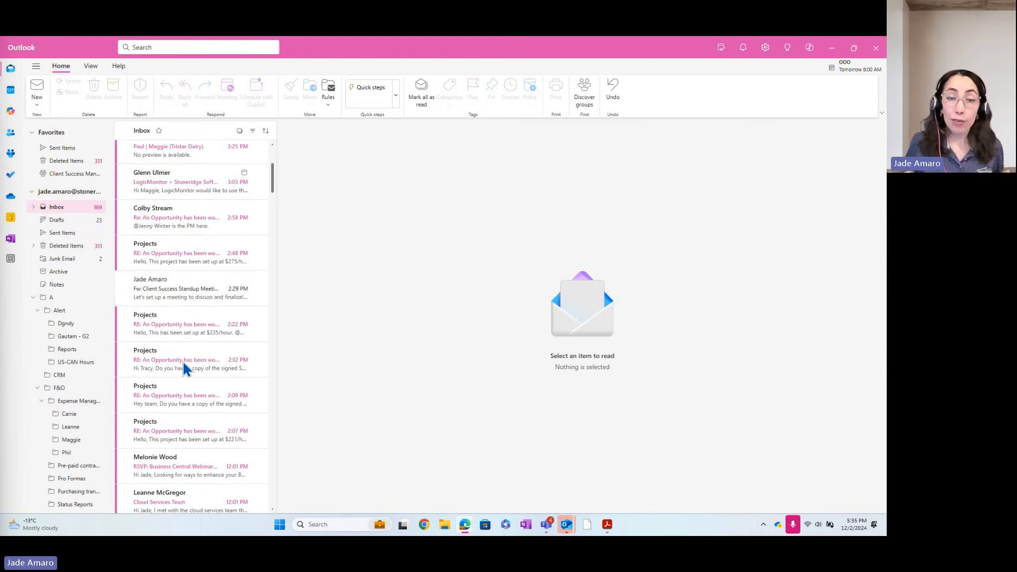
scroll(192, 286, up, 1)
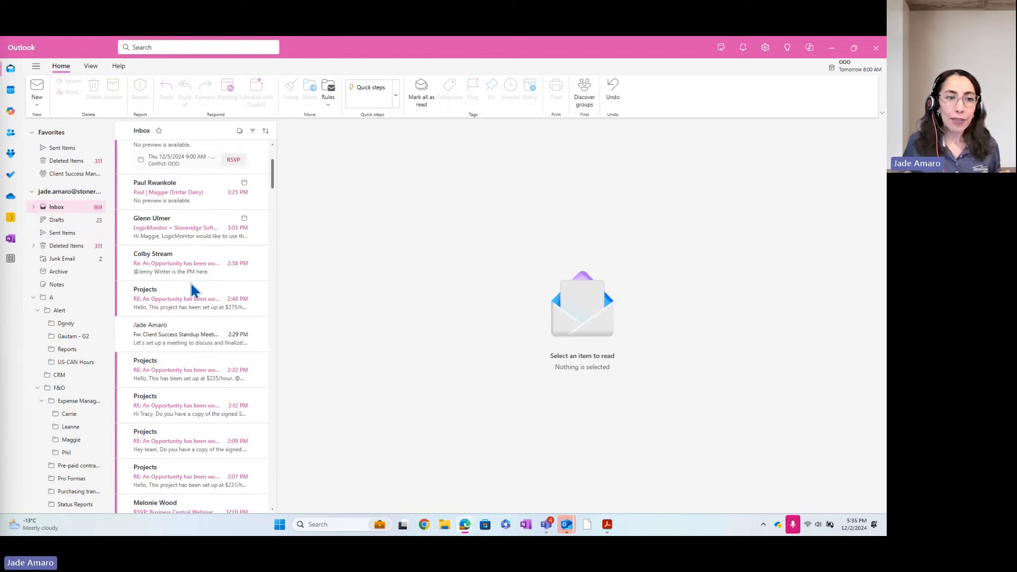
scroll(191, 284, up, 2)
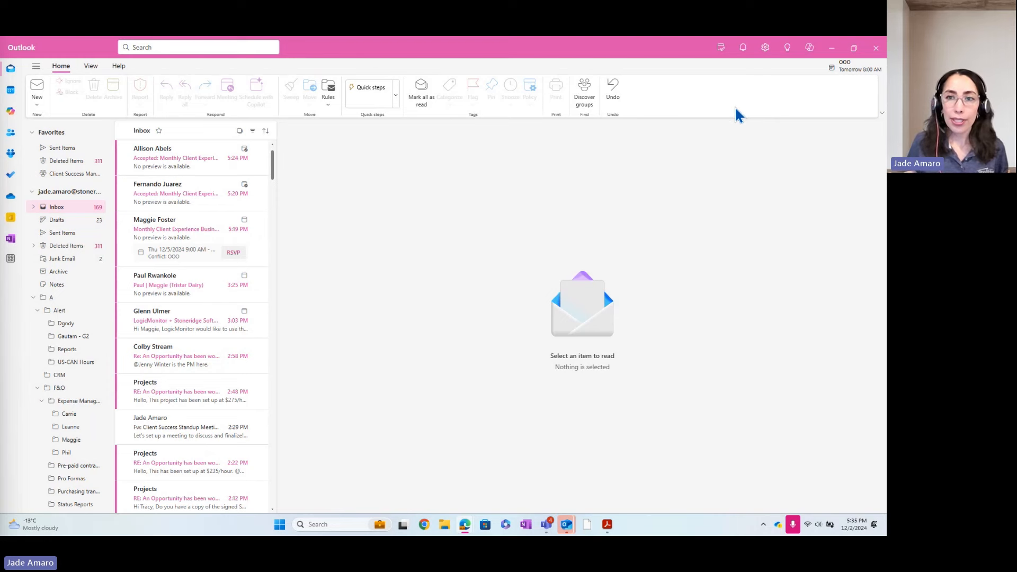
click(809, 49)
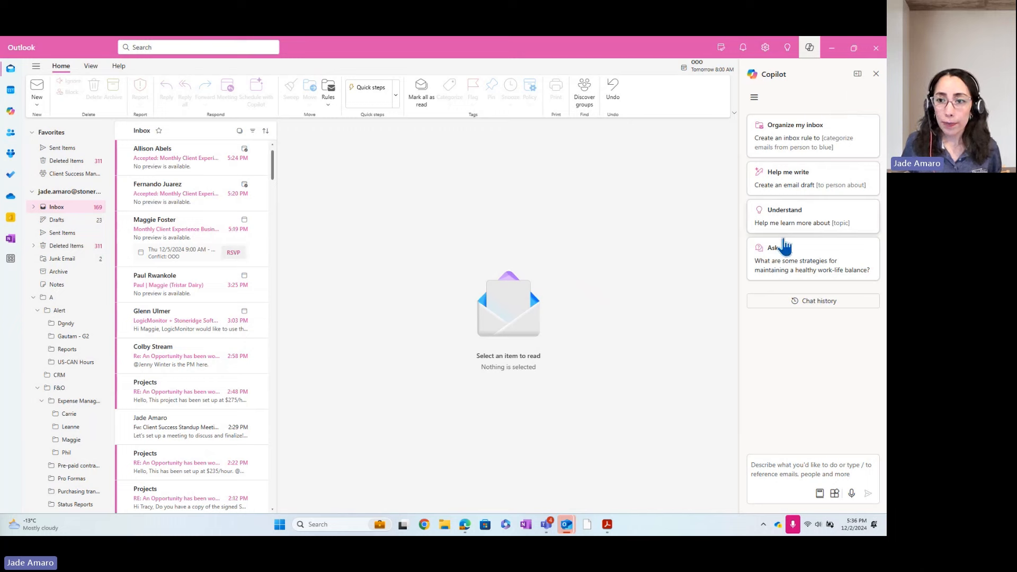
Browse Copilot's Catch Up starter prompts, then dismiss the prompt suggestions.
click(820, 494)
click(806, 411)
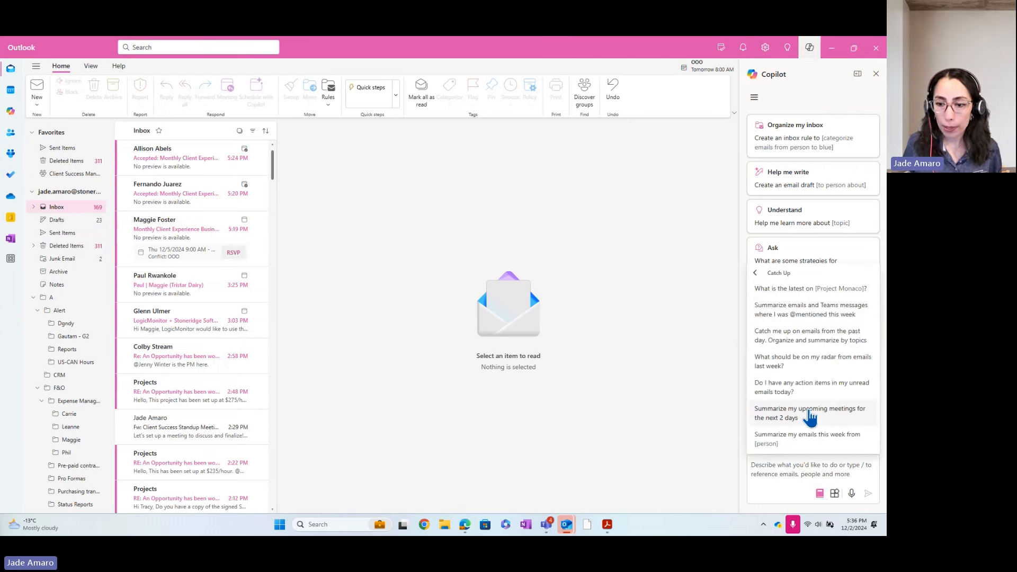
click(756, 274)
click(774, 341)
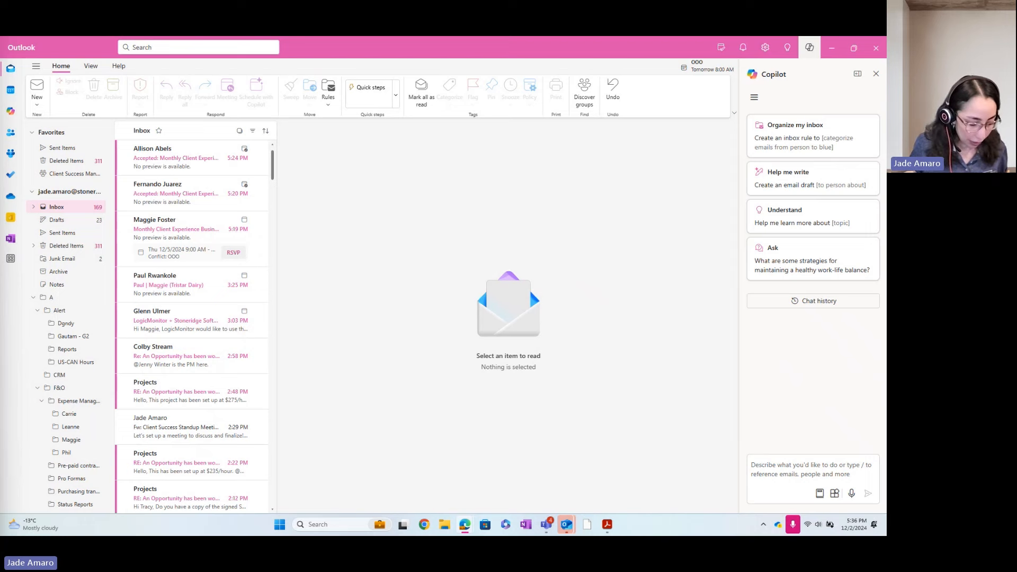
Ask Copilot to 'show me the most urgent emails from today.'.
click(773, 463)
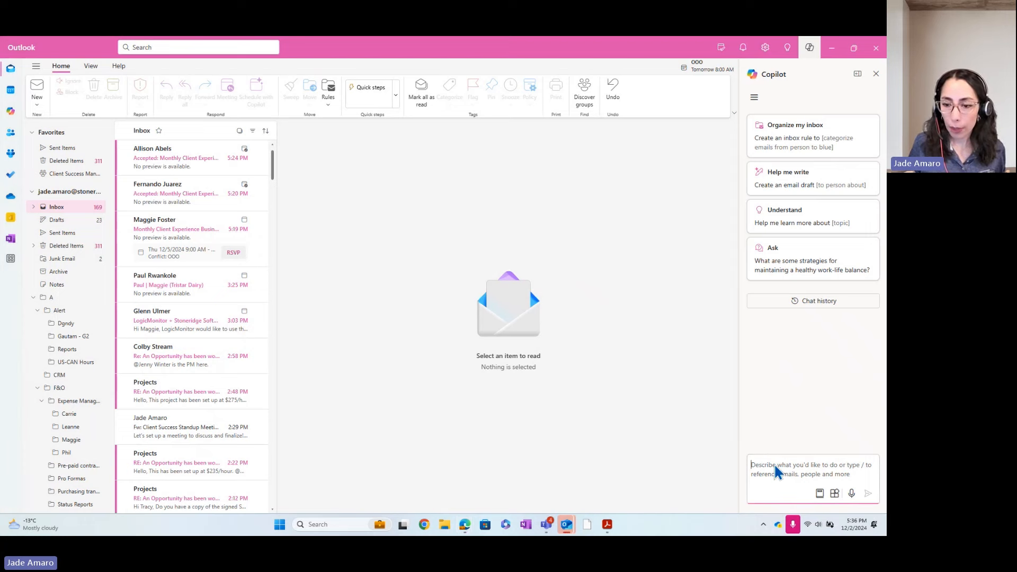
text(show me the most urgent emails from today.)
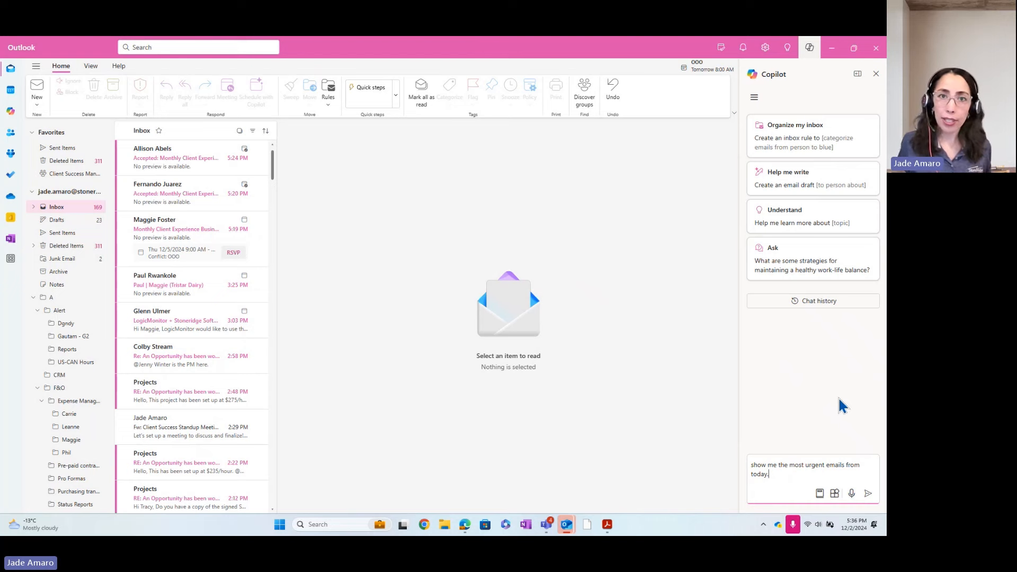
click(867, 493)
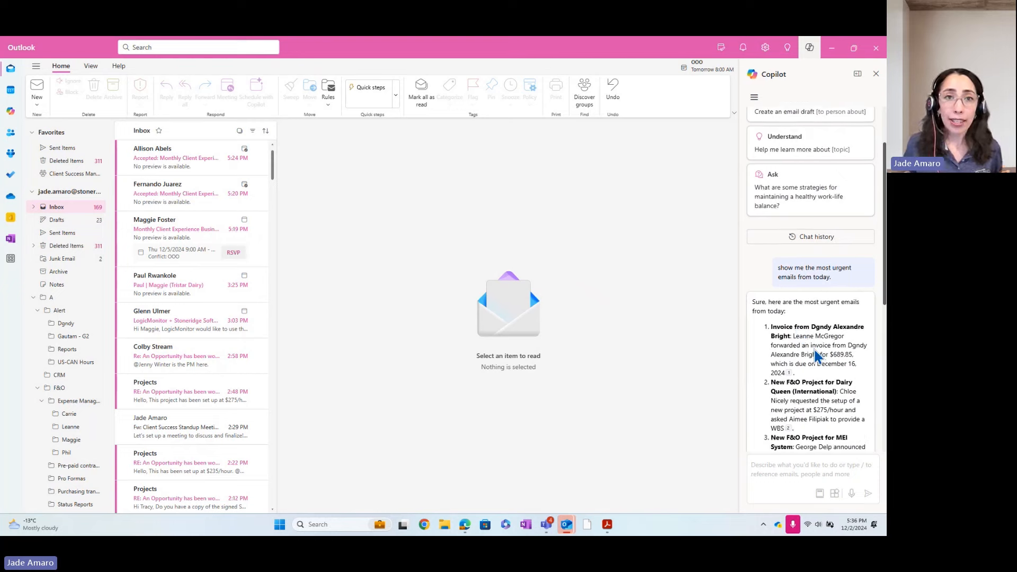
Review Copilot's six urgent emails, down to the Managed Services plan revamp citation.
scroll(858, 358, up, 2)
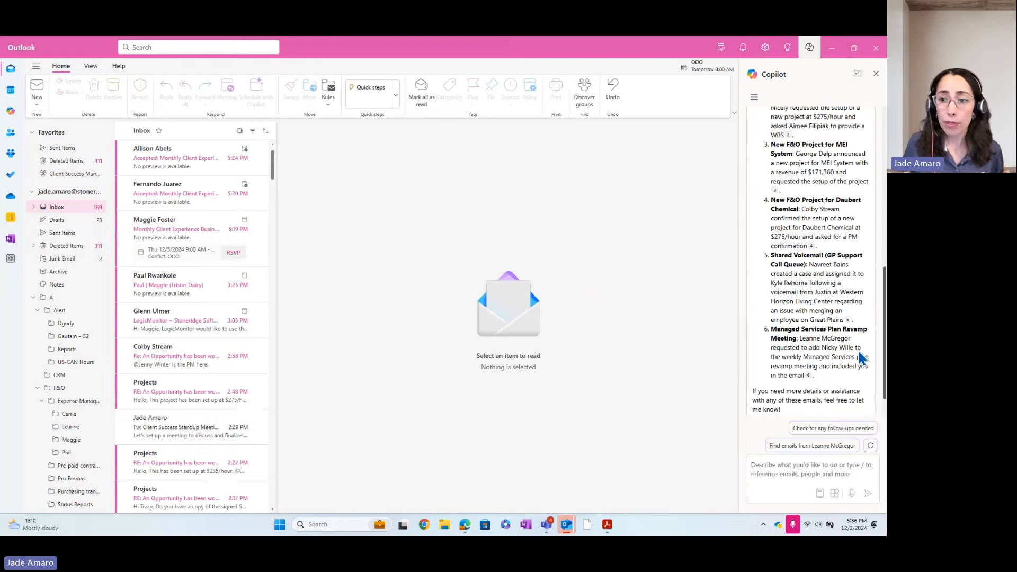
scroll(858, 358, up, 3)
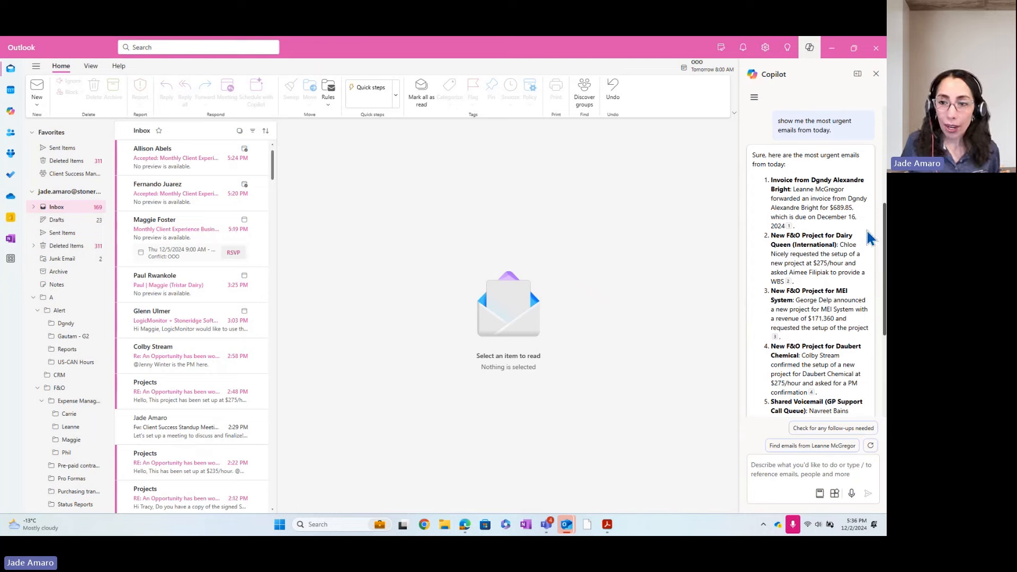
scroll(869, 238, down, 3)
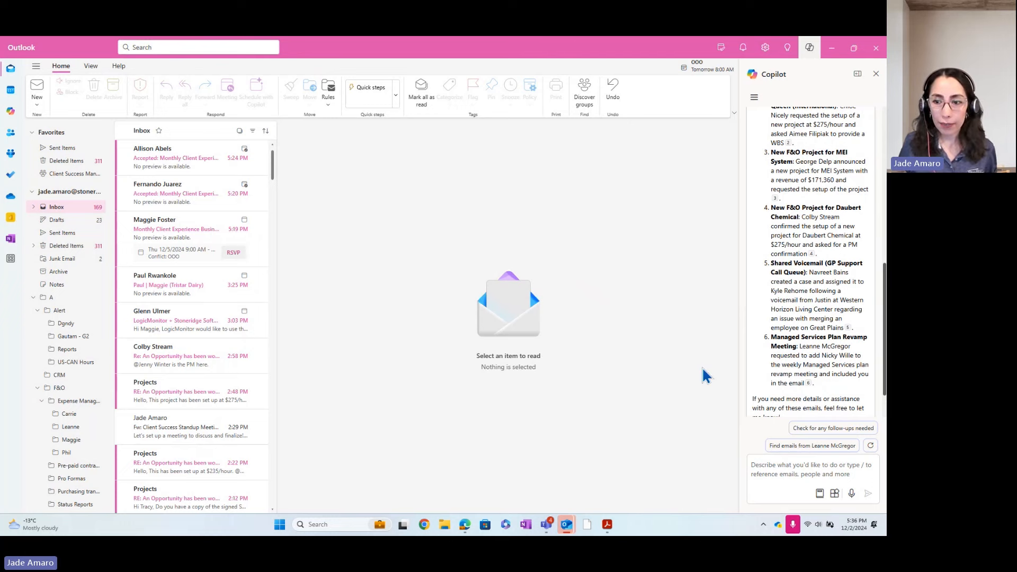
scroll(838, 368, down, 1)
scroll(841, 371, up, 3)
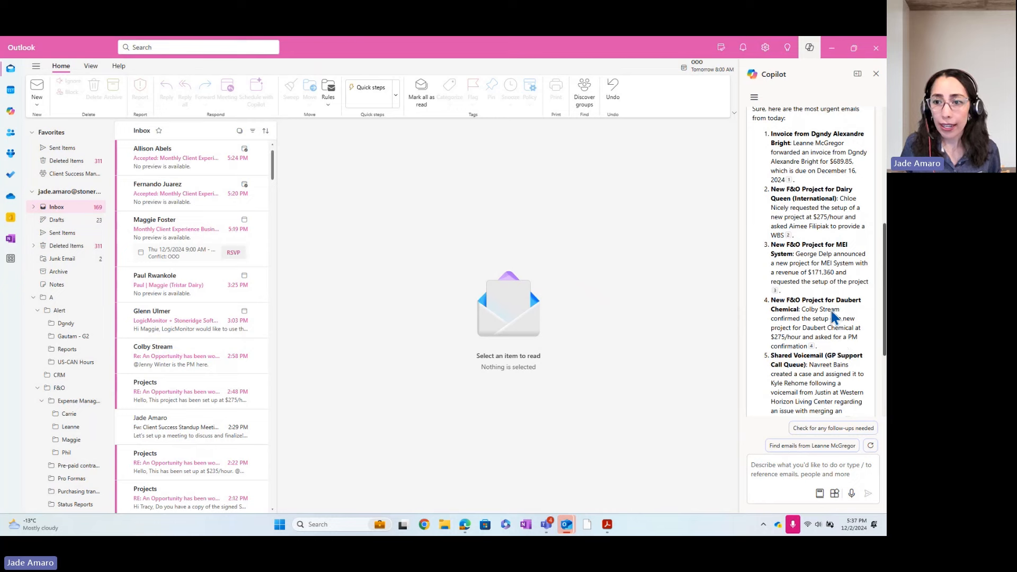
scroll(837, 318, down, 1)
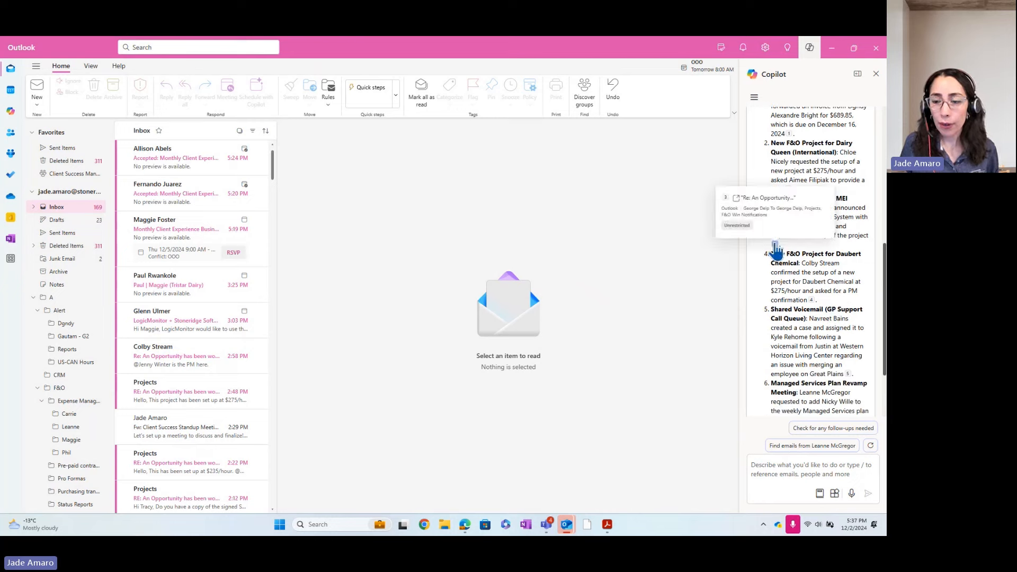
mouse_move(812, 302)
scroll(814, 307, down, 2)
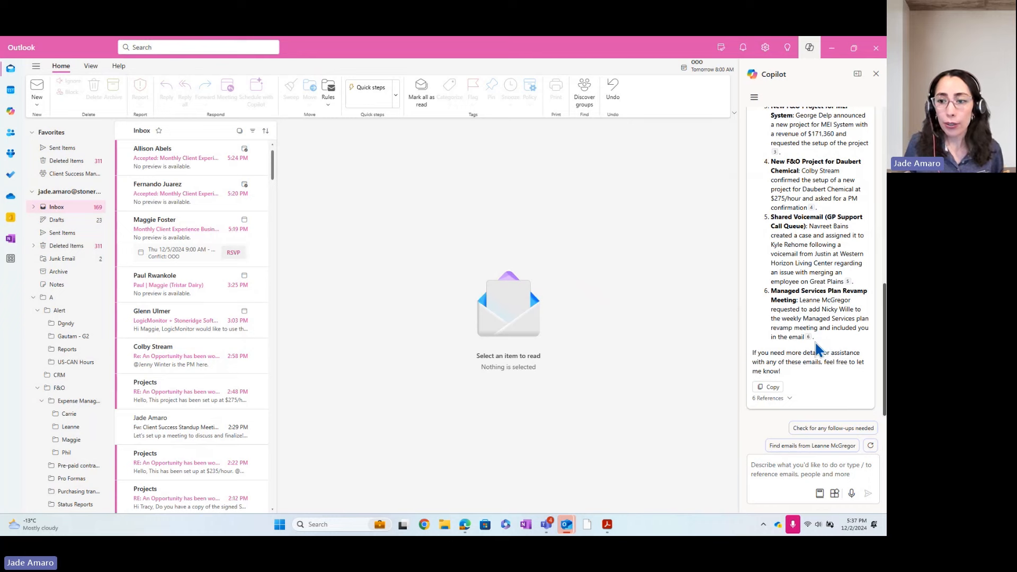
mouse_move(807, 340)
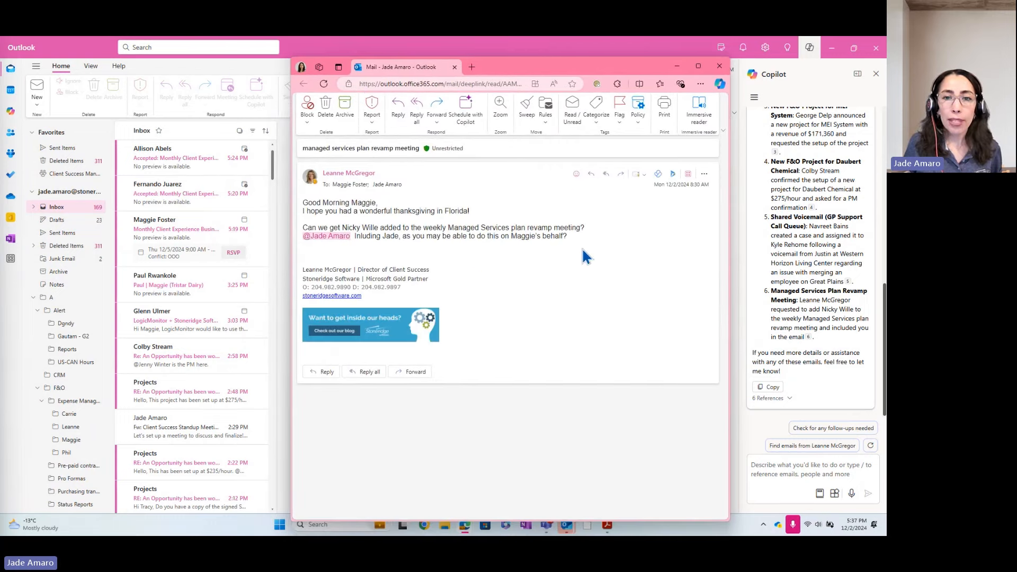
Close the revamp meeting email window and scroll down the inbox list.
click(718, 67)
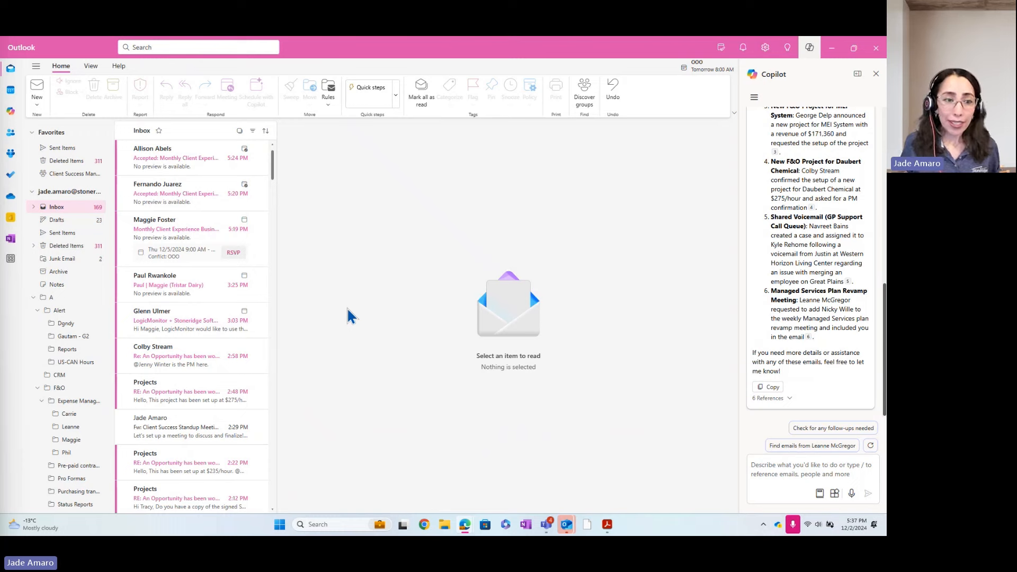
scroll(235, 337, down, 1)
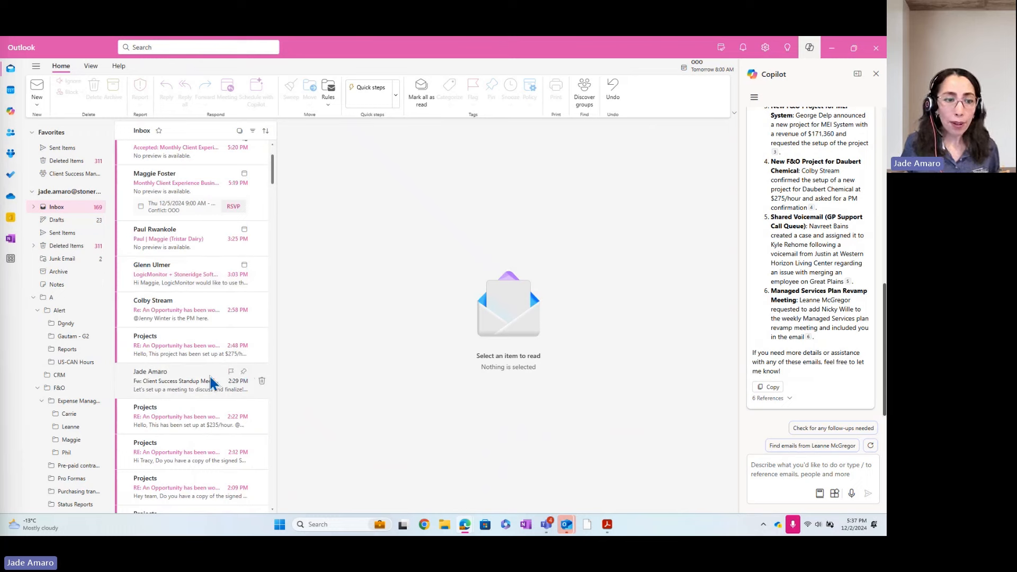
scroll(216, 325, down, 2)
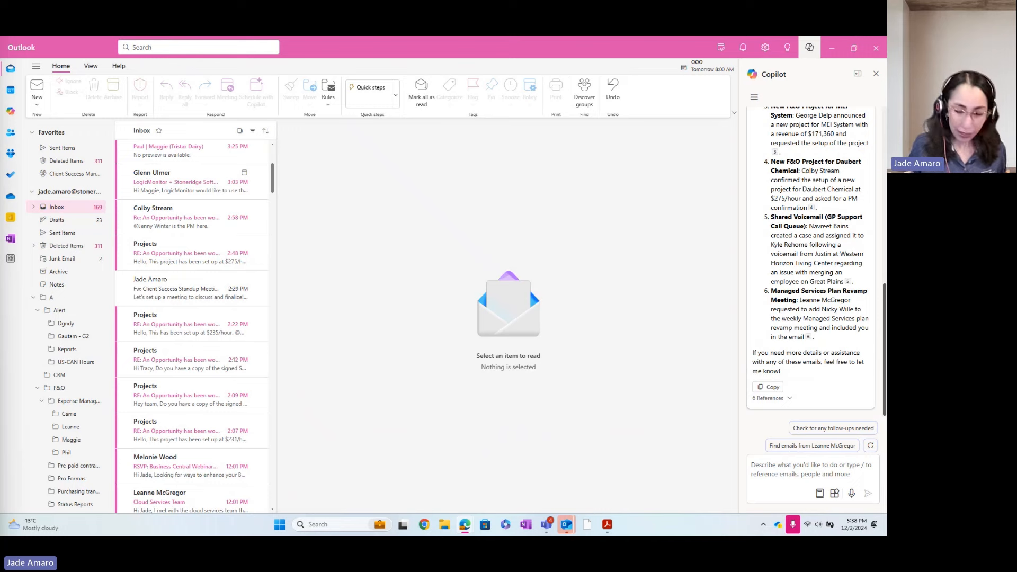
Paste and send a request for an inbox rule categorizing a sender's emails as pink.
click(777, 469)
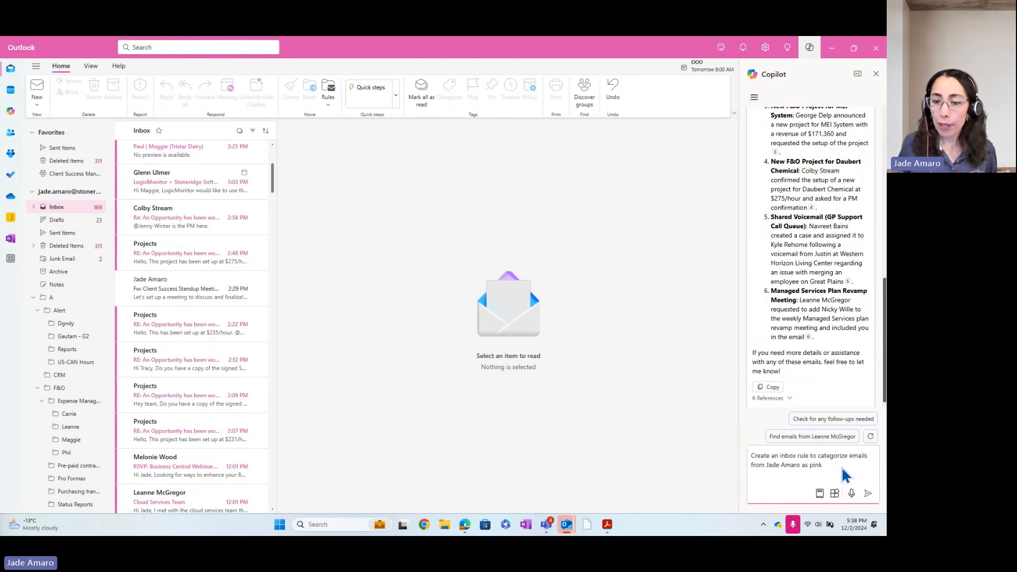
click(867, 492)
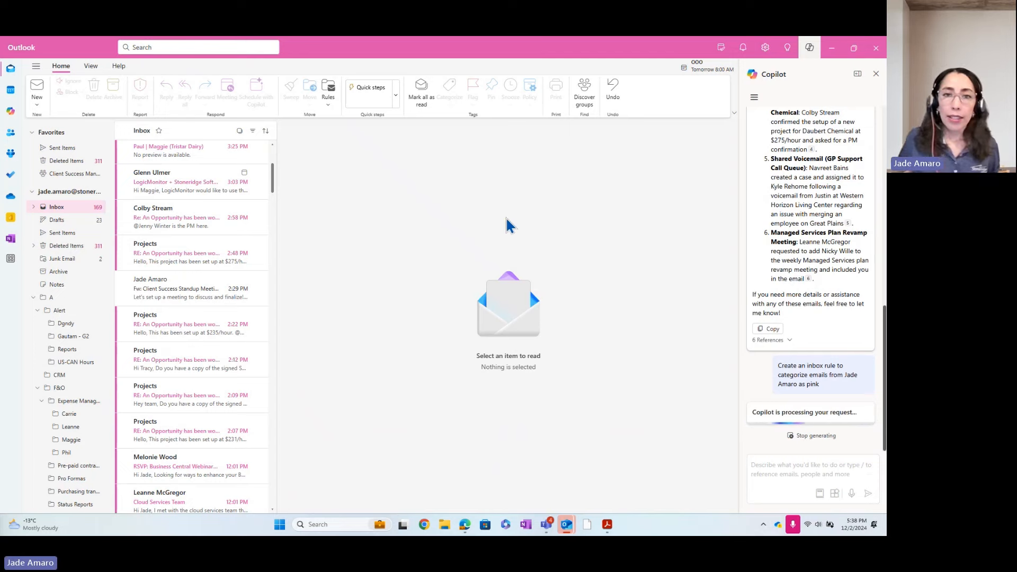
Review the drafted rule settings, then close and discard them without saving.
drag(332, 72, 451, 110)
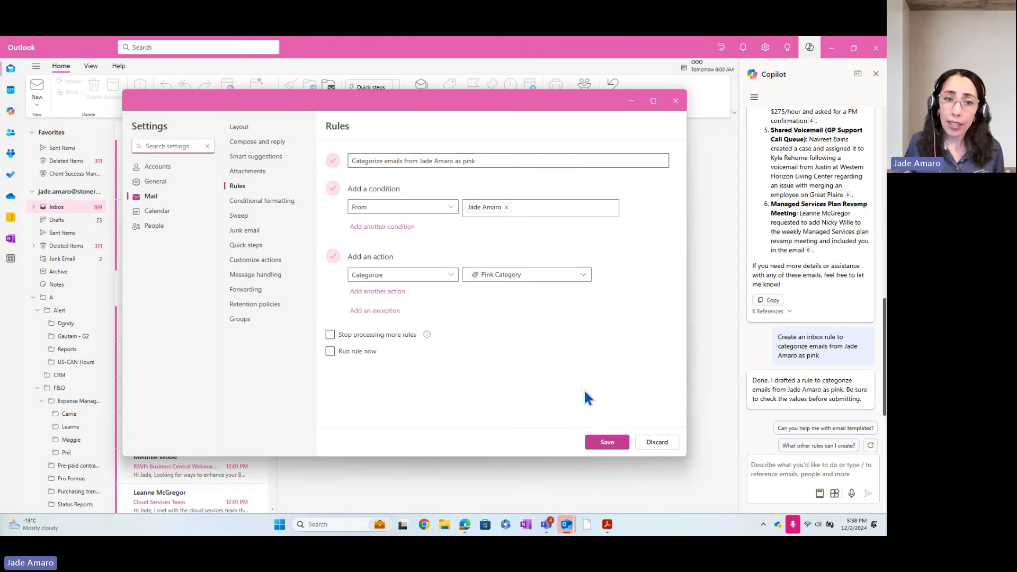
click(675, 101)
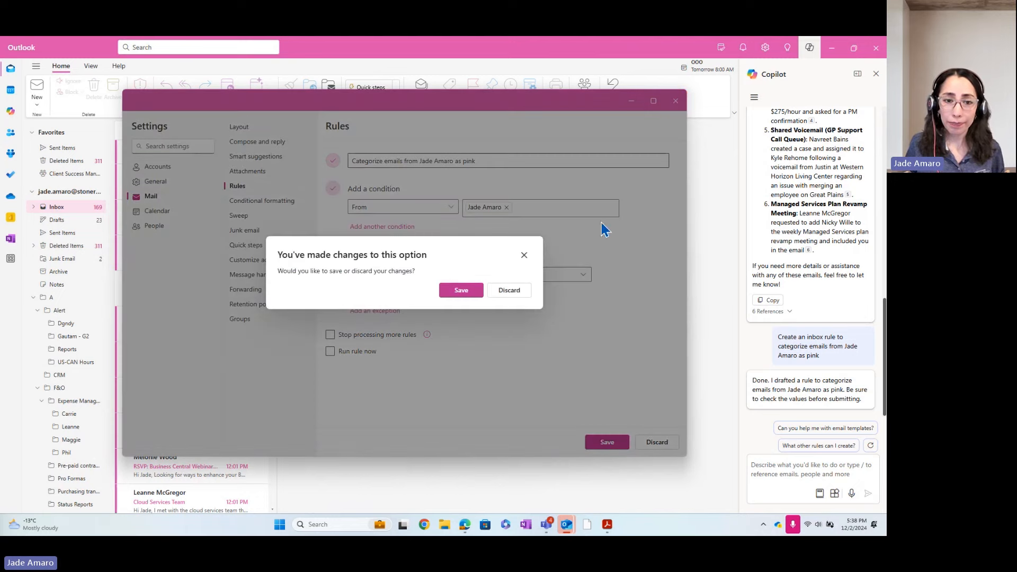
click(502, 292)
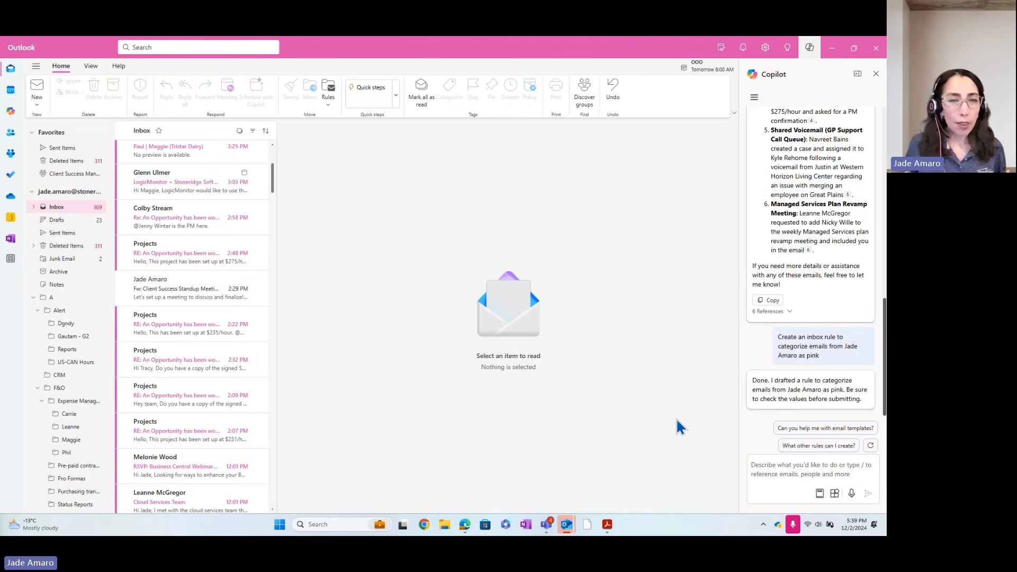
Close the Copilot side pane so the inbox fills the window.
click(790, 476)
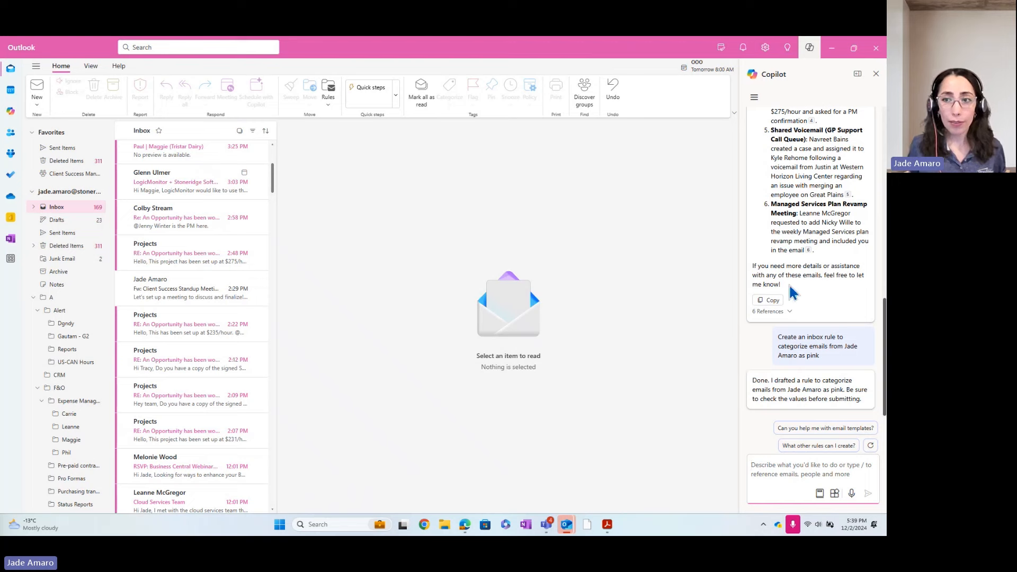
click(875, 74)
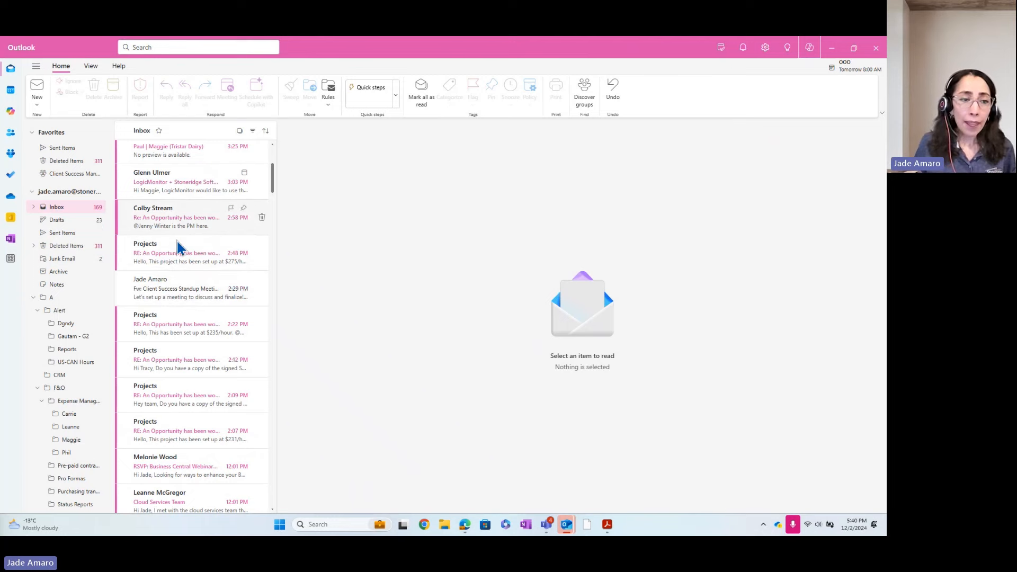
Open 'Fw: Client Success Standup Meeting Feedback' and scroll through its whole thread.
click(187, 295)
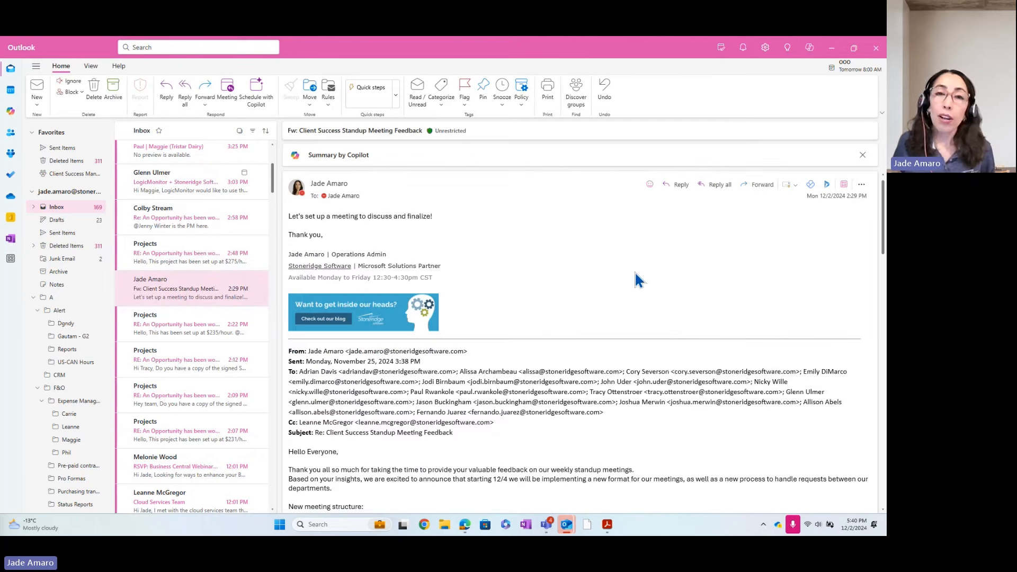
scroll(563, 292, down, 1)
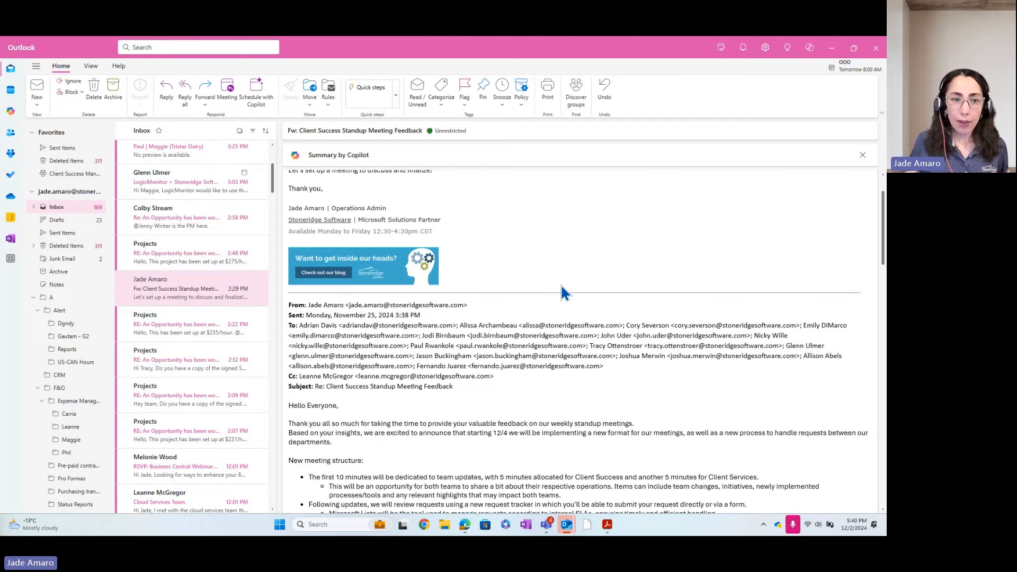
scroll(563, 292, up, 1)
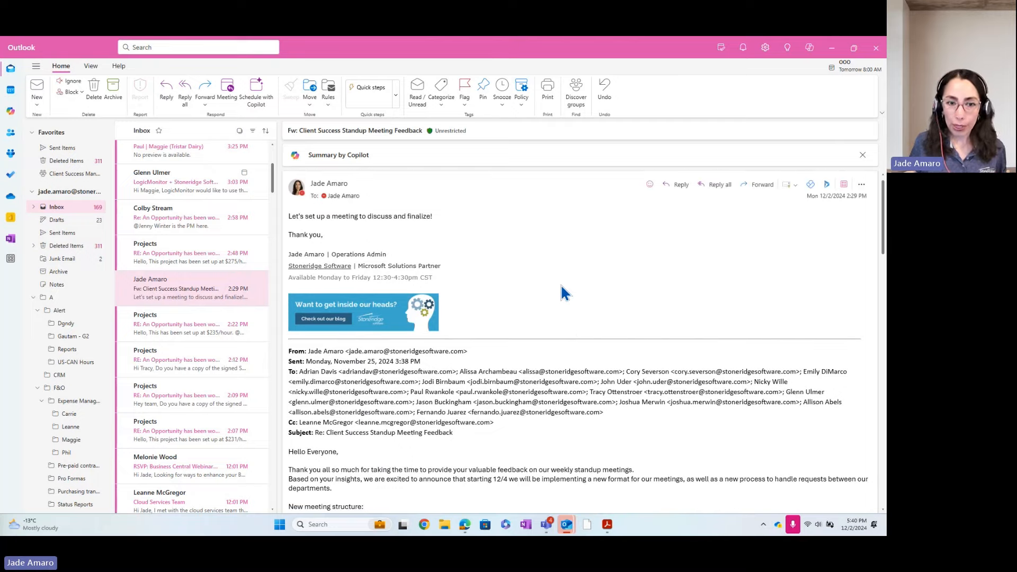
scroll(562, 288, down, 6)
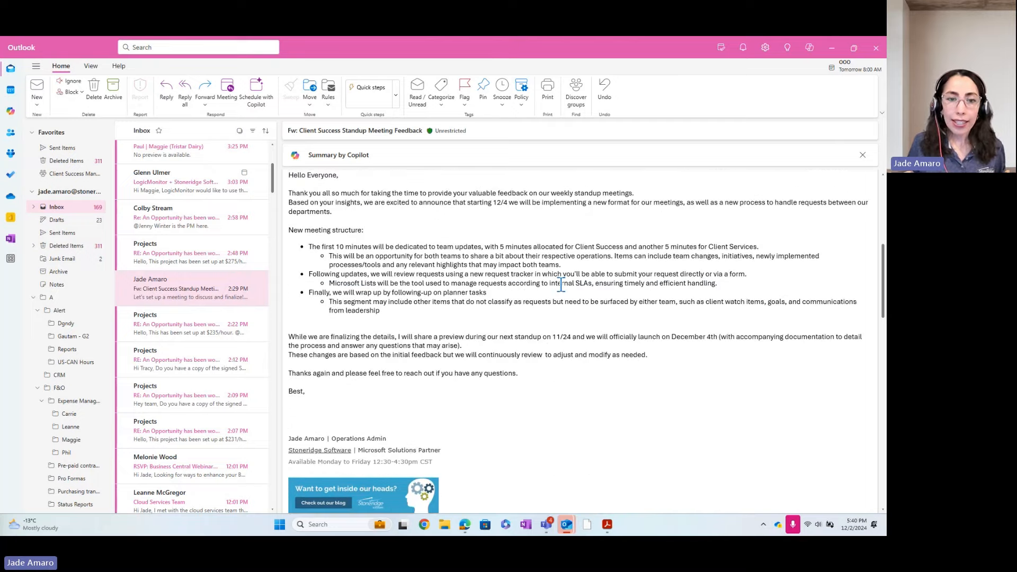
scroll(561, 286, down, 7)
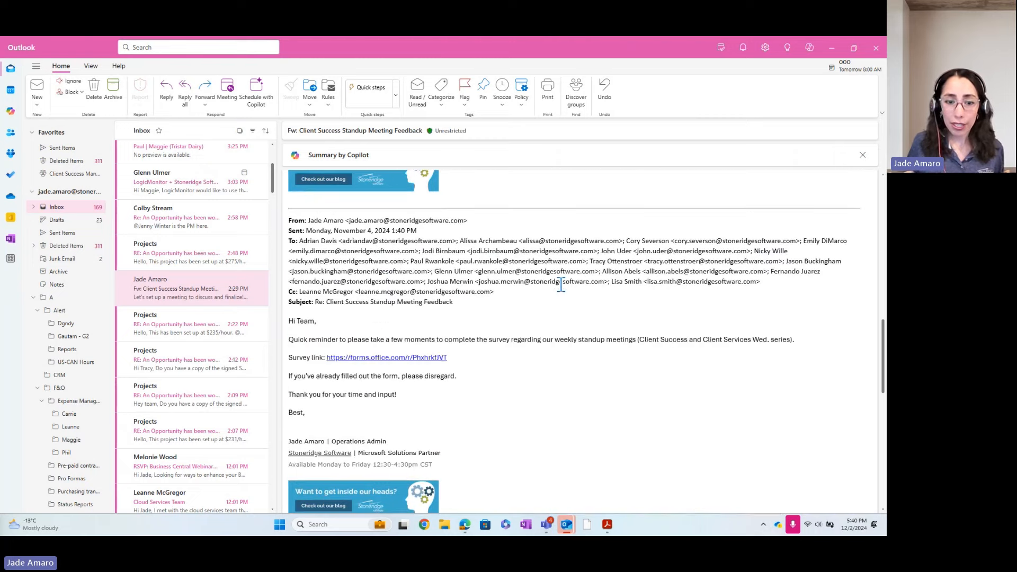
scroll(561, 286, down, 5)
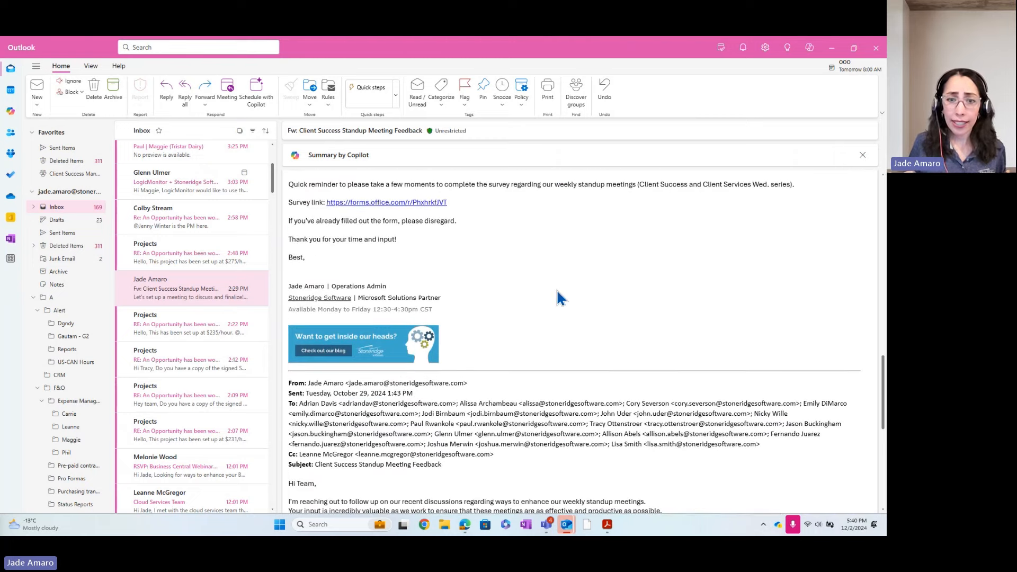
scroll(548, 295, up, 5)
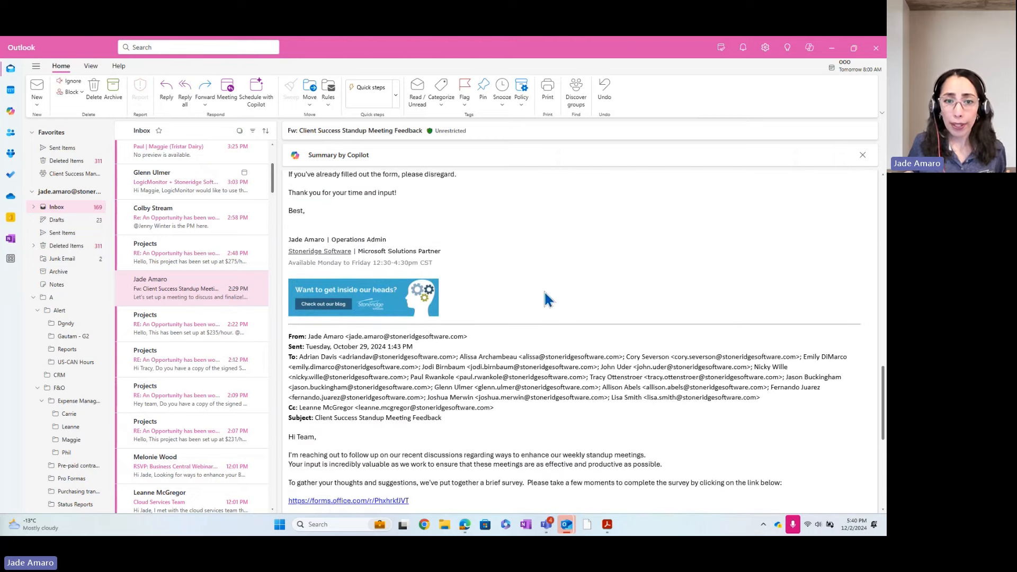
scroll(548, 291, up, 10)
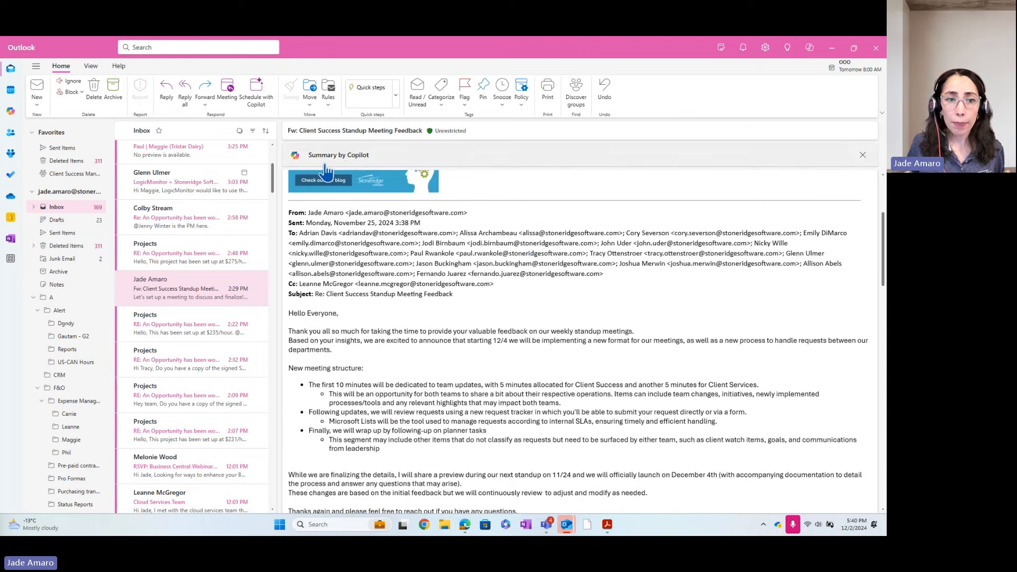
scroll(494, 191, up, 3)
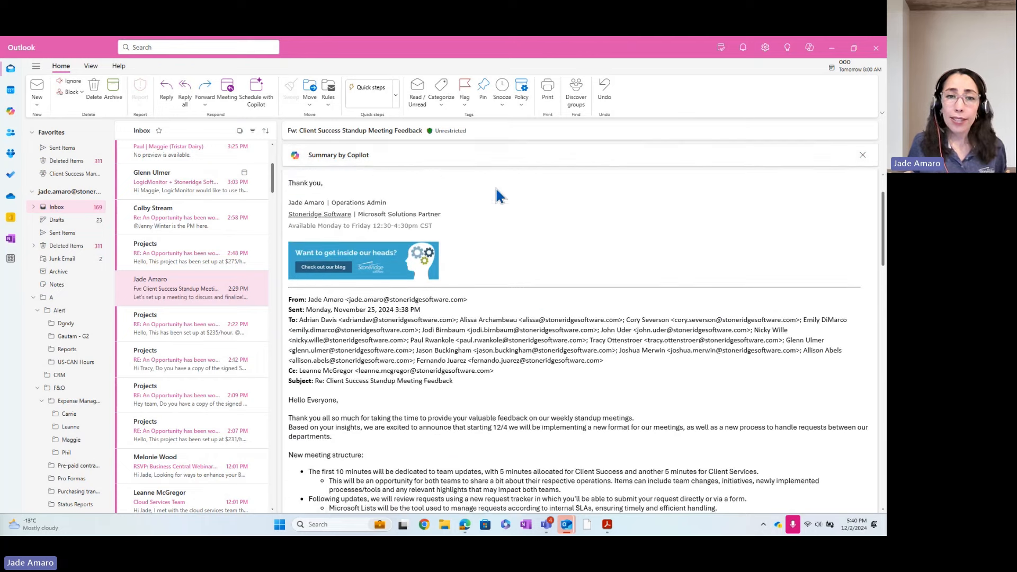
Expand the Summary by Copilot bar above the standup feedback email.
click(337, 157)
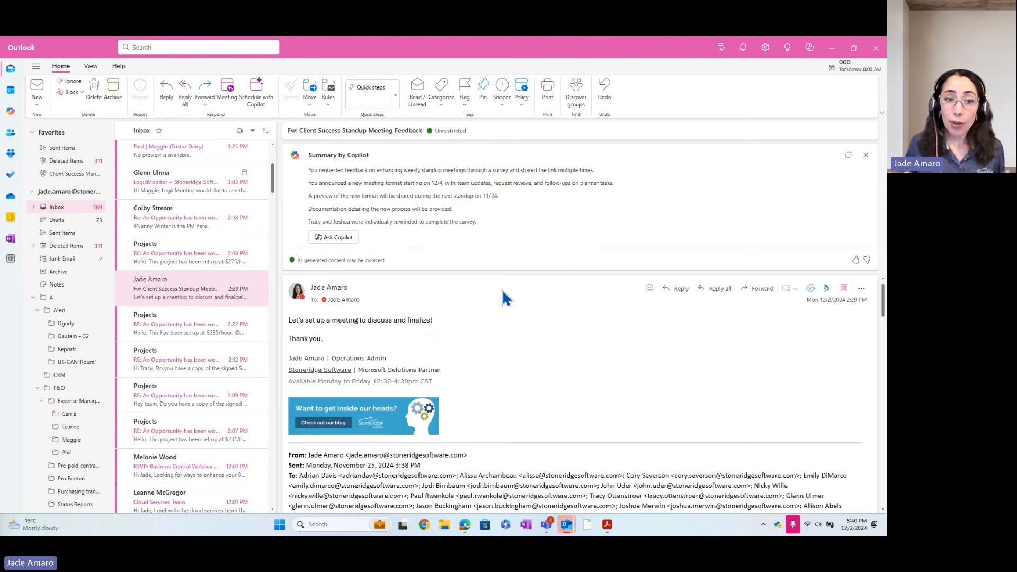
drag(308, 324, 354, 322)
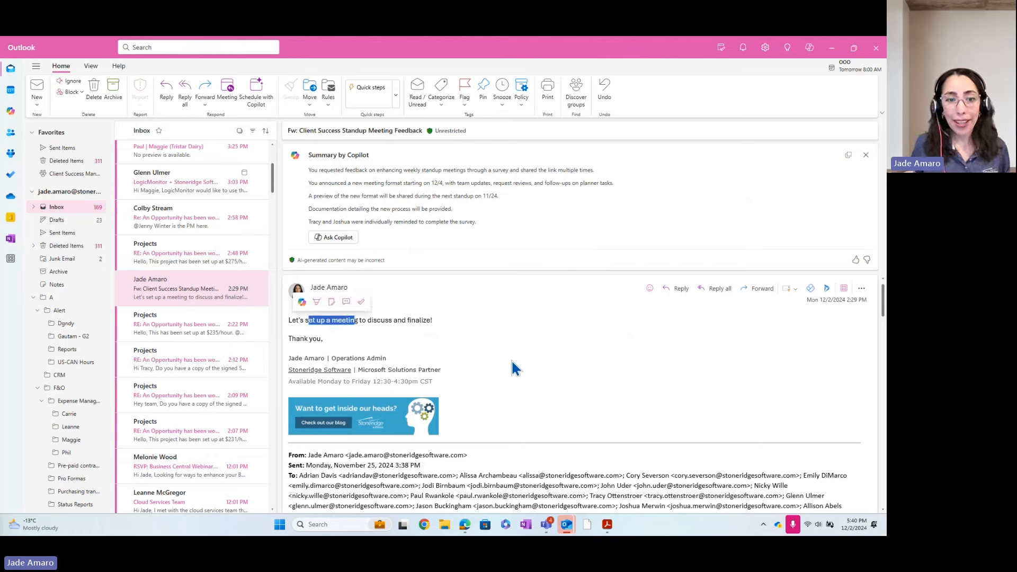
click(451, 332)
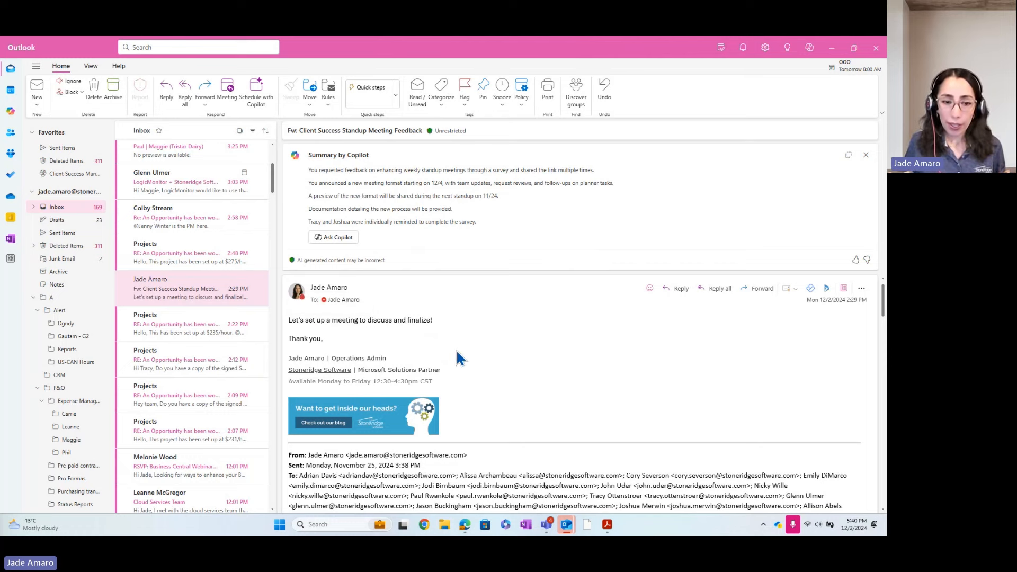
Create the 'Client Success Standup Meeting Finalization' invite, Dec 3, 1:00–1:30 PM, via Schedule with Copilot.
click(266, 103)
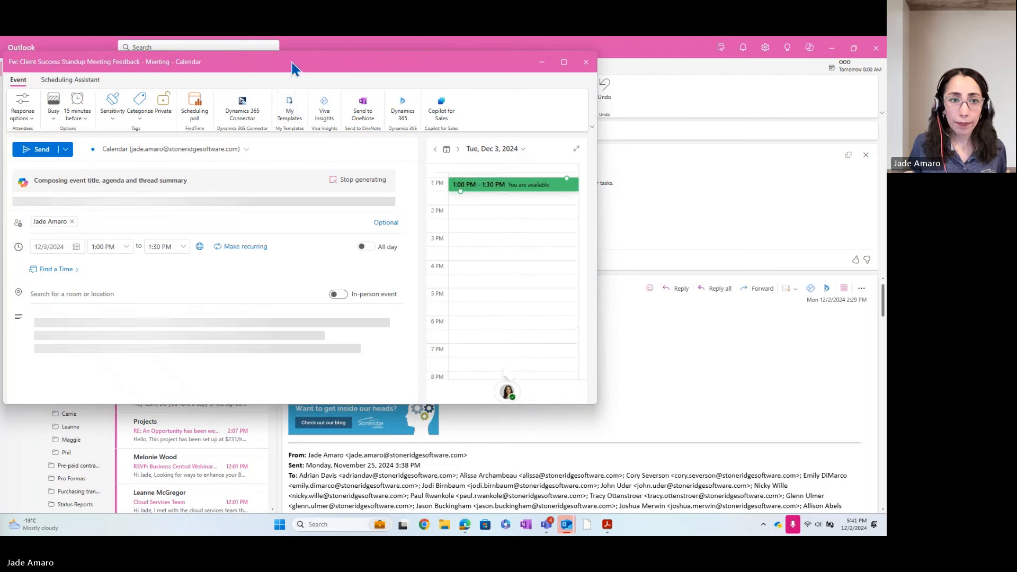
drag(290, 68, 478, 120)
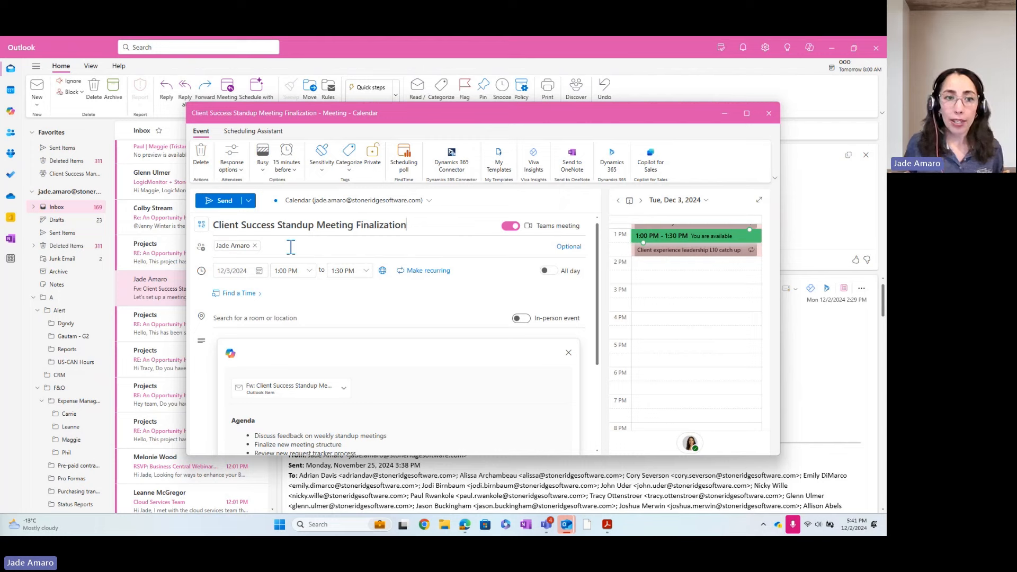
scroll(341, 302, down, 3)
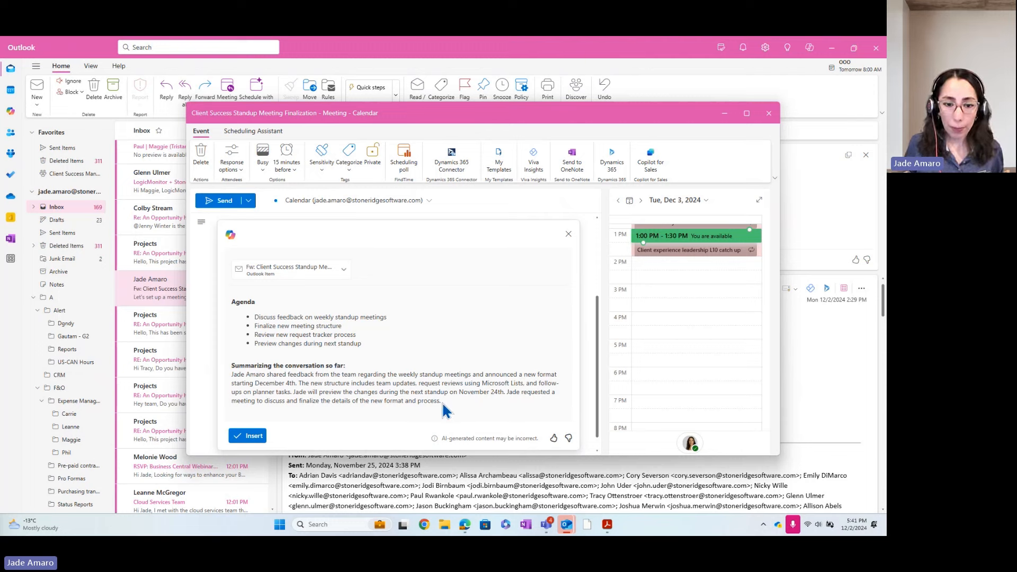
scroll(446, 396, up, 3)
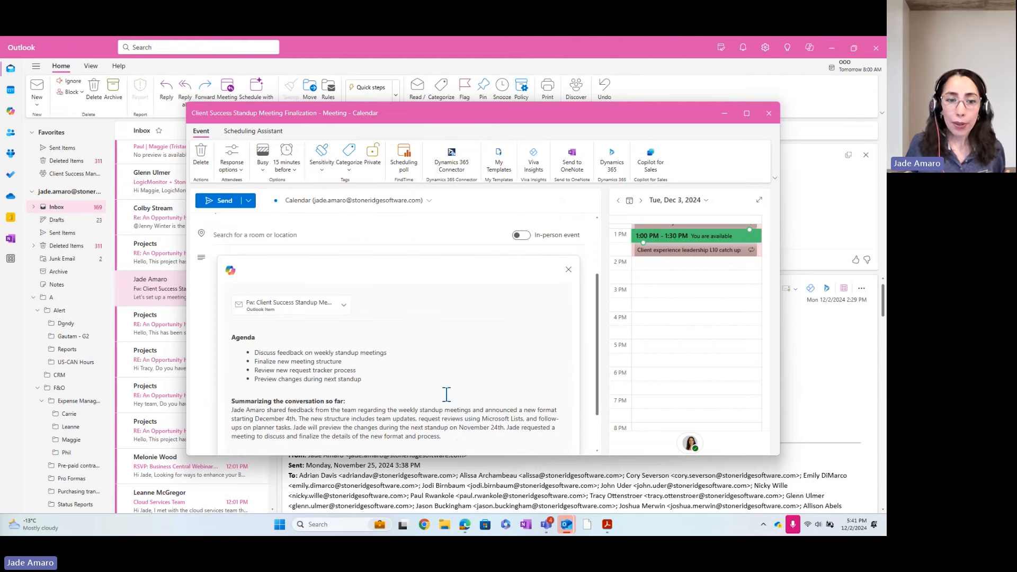
scroll(446, 394, down, 3)
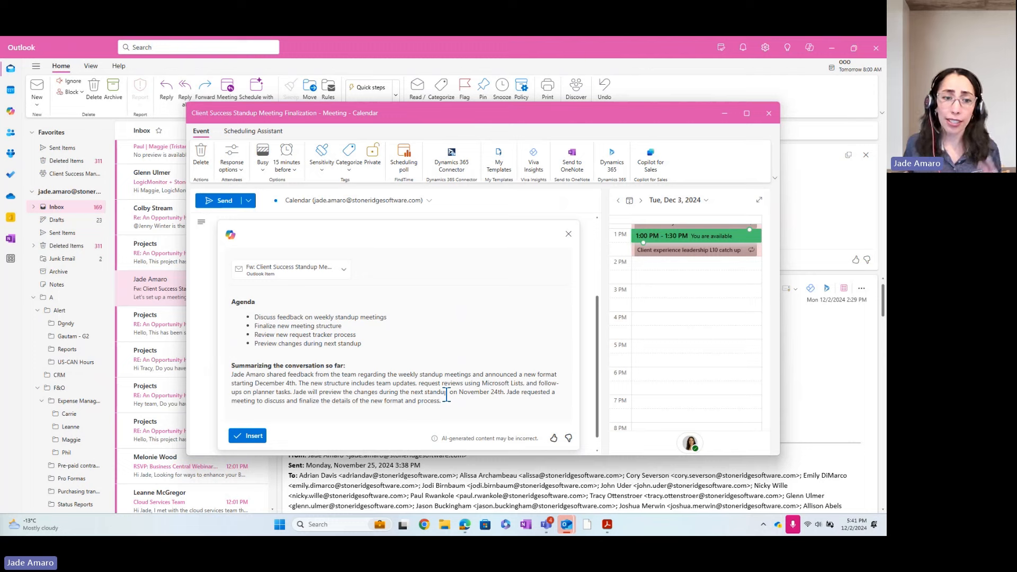
Insert Copilot's agenda and summary into the invite body, then discard the meeting.
click(247, 436)
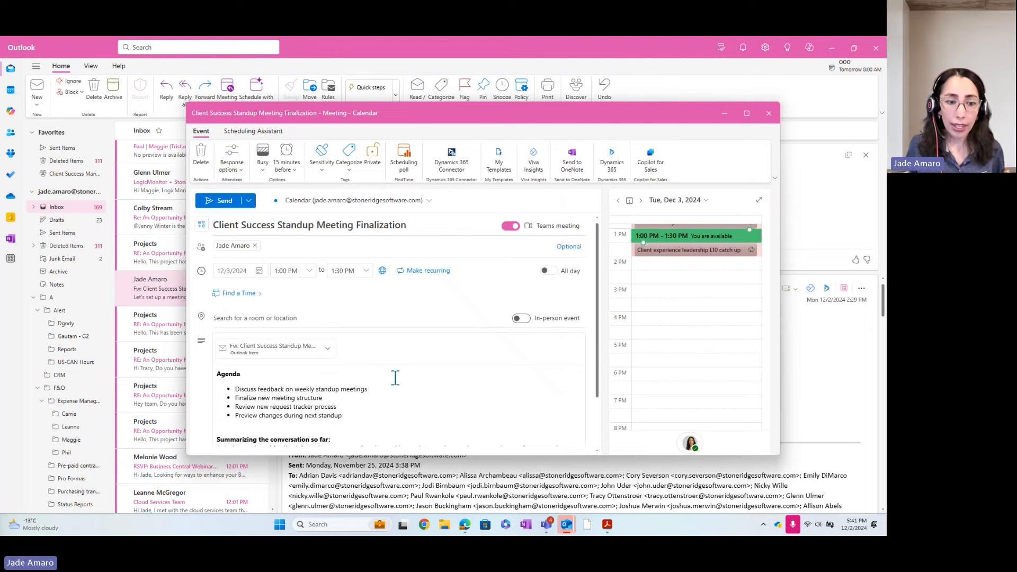
scroll(392, 379, down, 2)
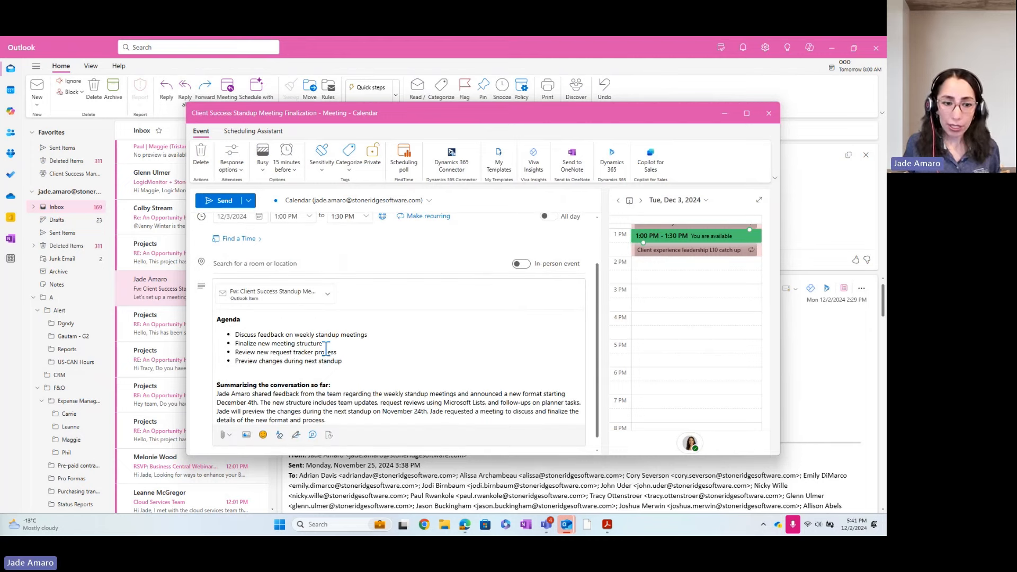
scroll(371, 379, up, 2)
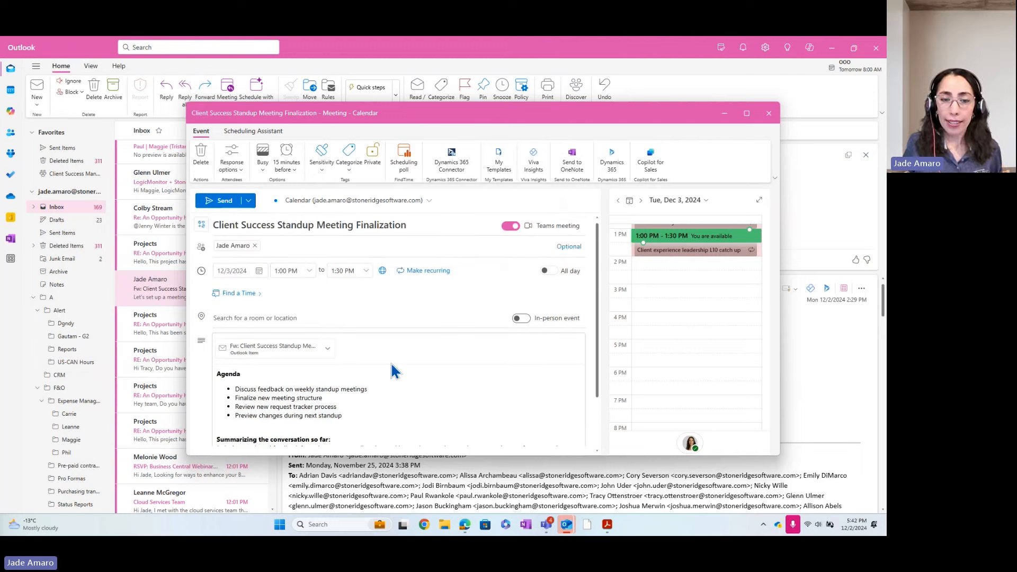
click(771, 115)
click(463, 279)
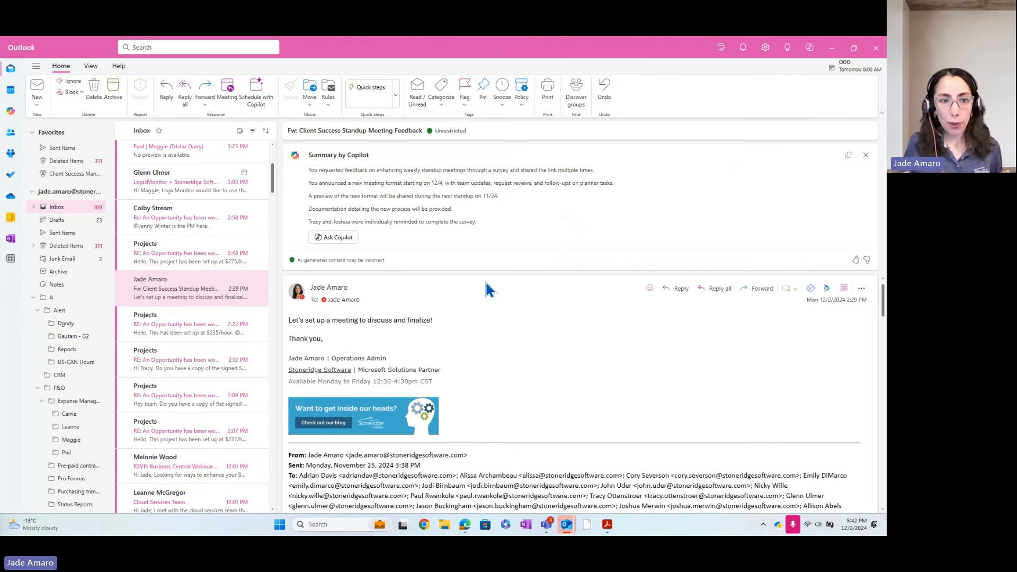
Start a new email with the subject 'Holiday Celebration' and move into the body.
click(37, 85)
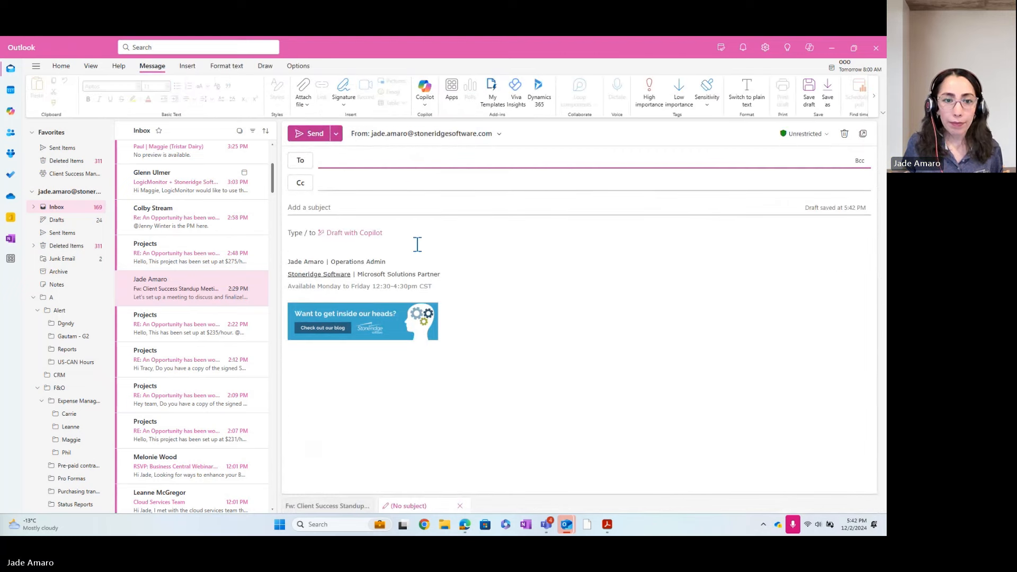
click(353, 209)
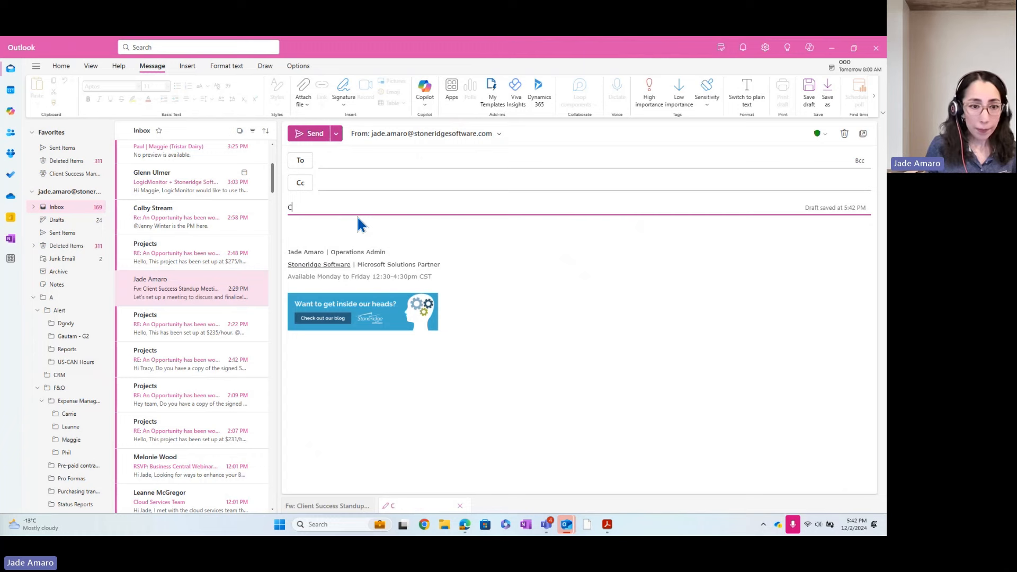
text(Hol)
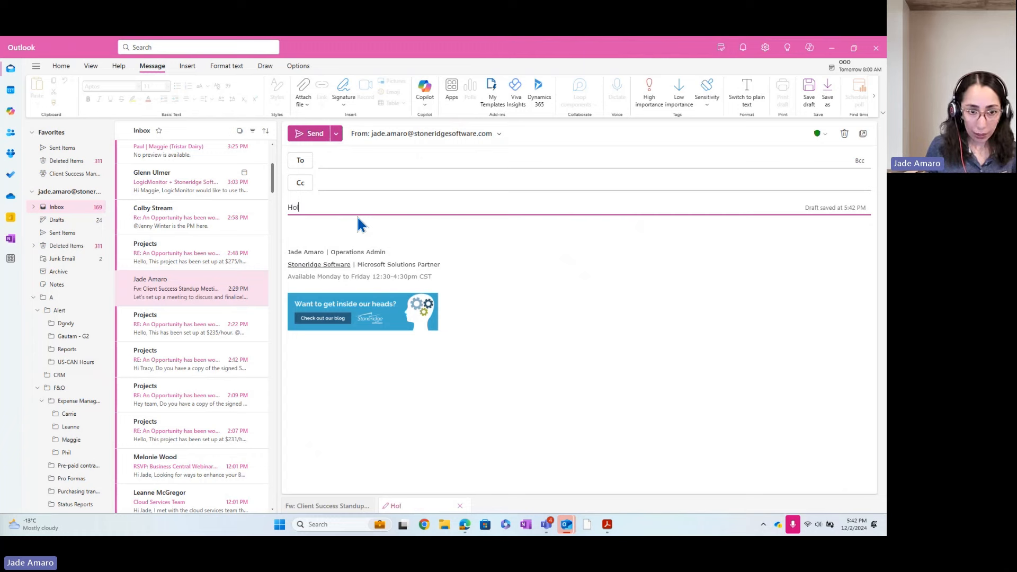
text(iday Cele)
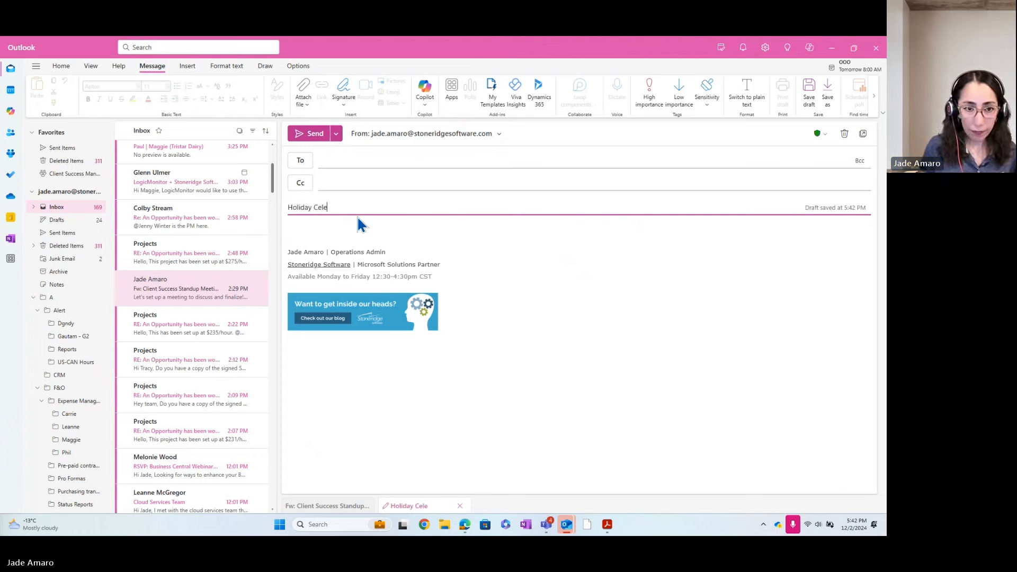
text(bration)
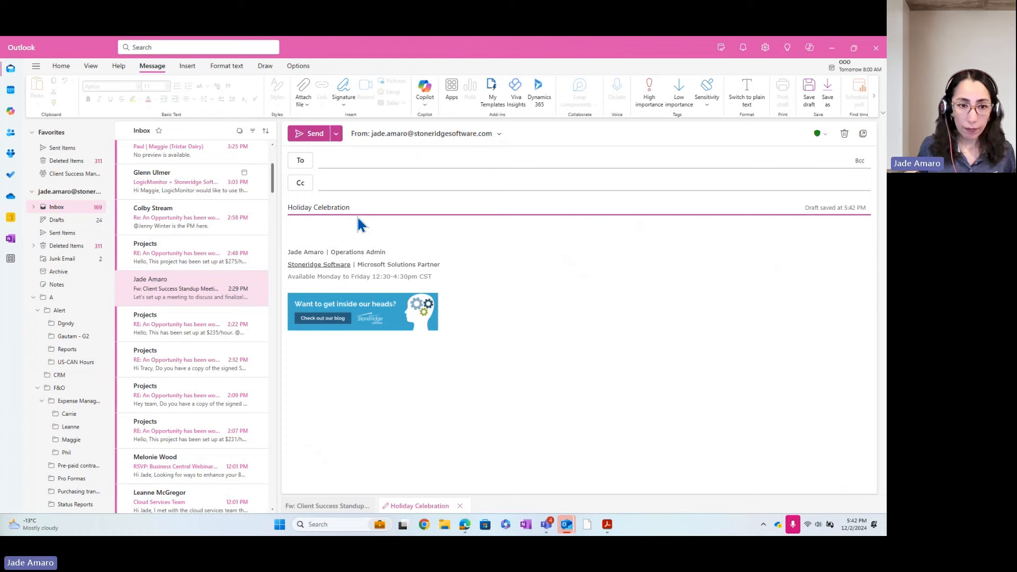
click(320, 230)
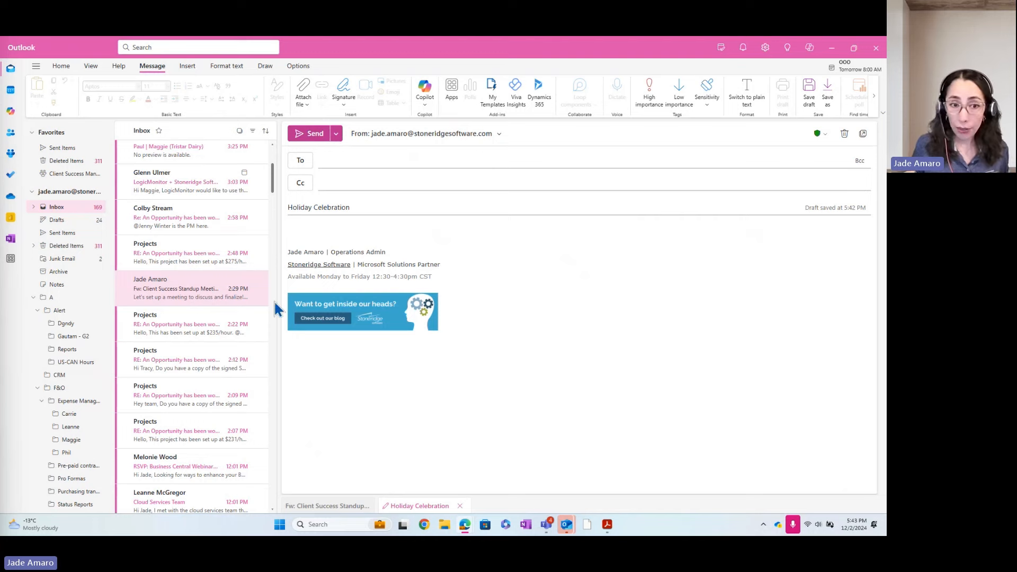
Paste the opening phrase into the body and continue with 'I am emailing to share that we are planning'.
click(308, 228)
text(With the holiday season fast approaching)
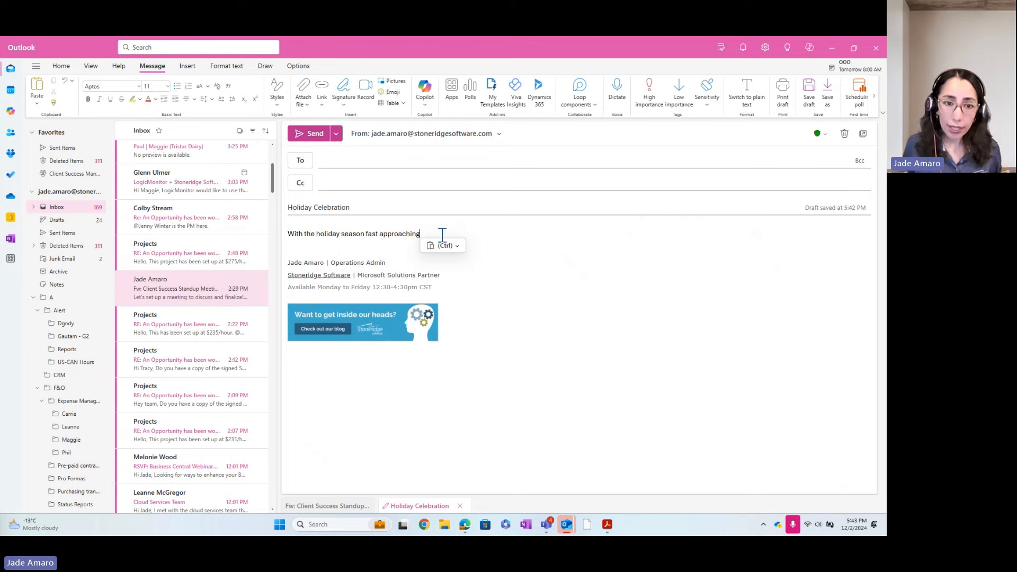
text(, )
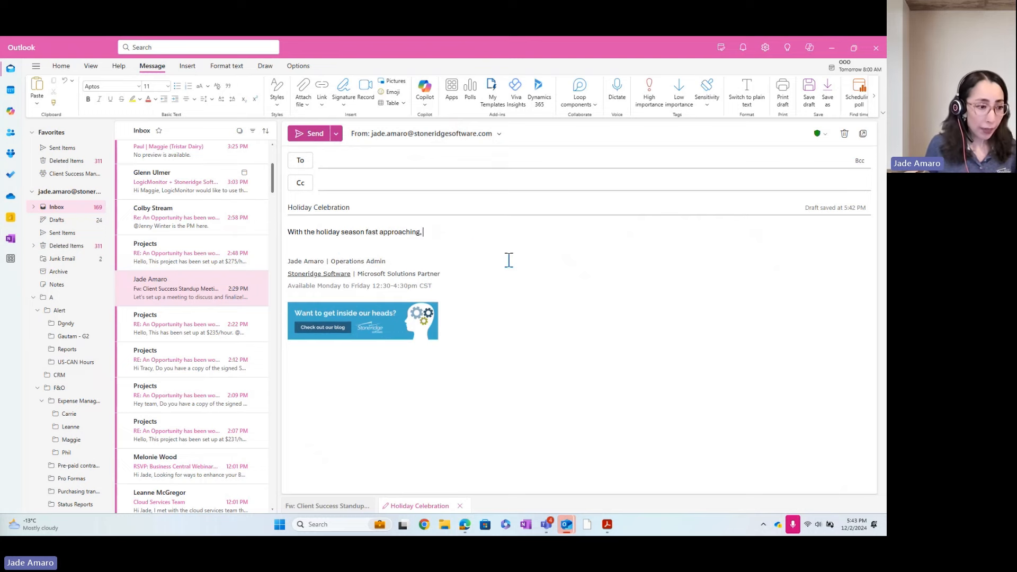
text(I am e)
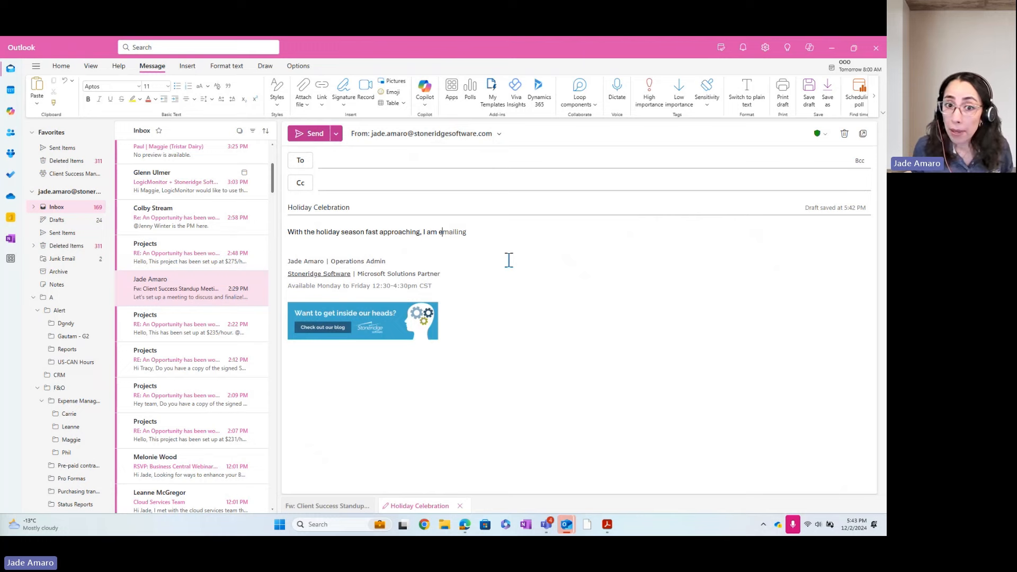
key(Tab)
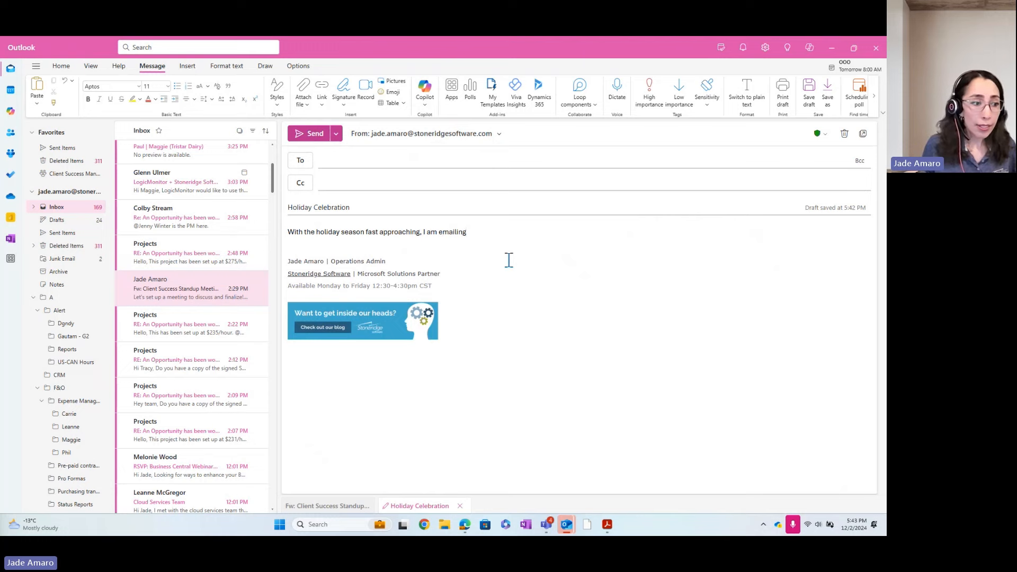
text(to shar)
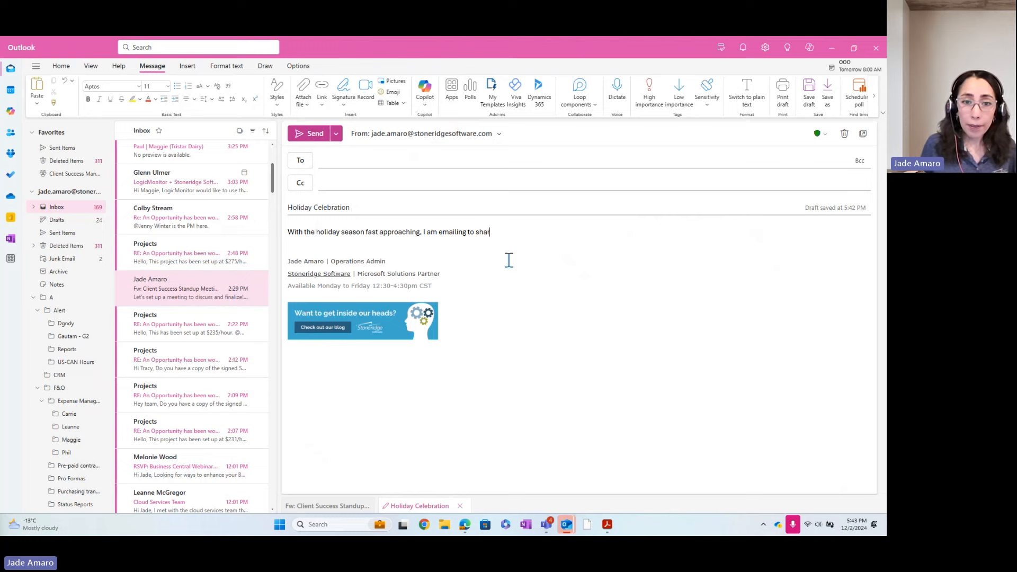
text(e that we)
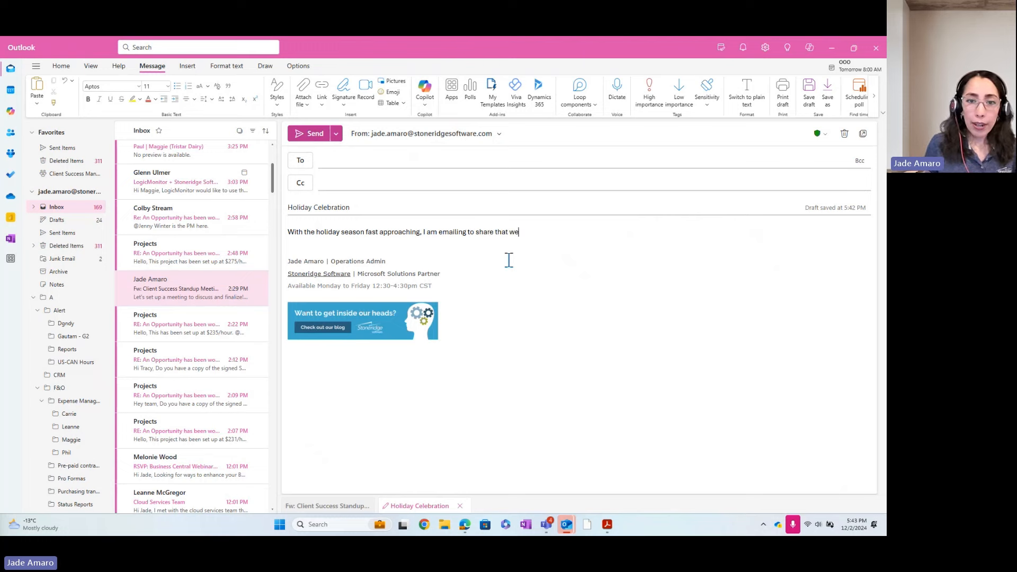
text( are pl)
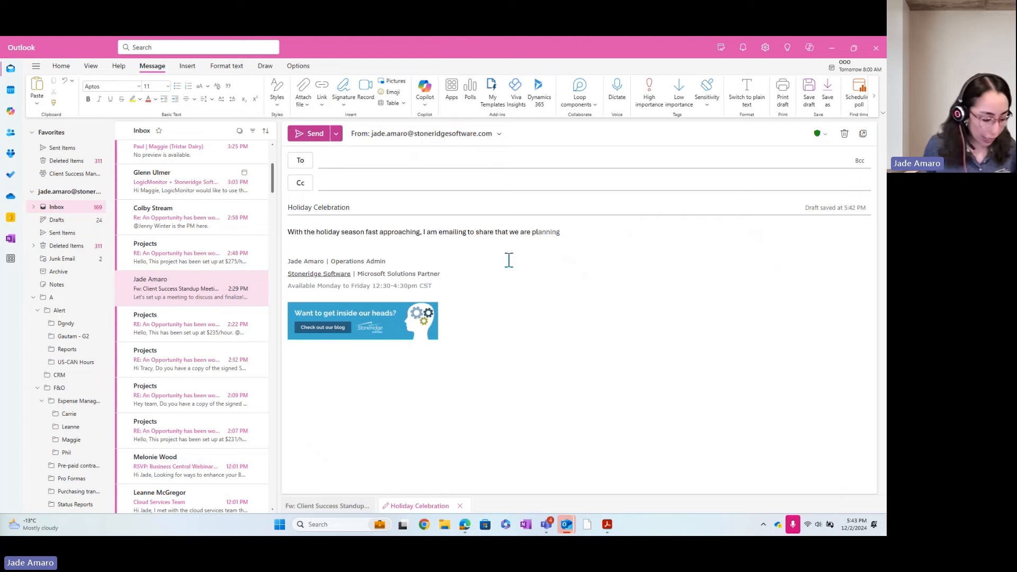
key(Tab)
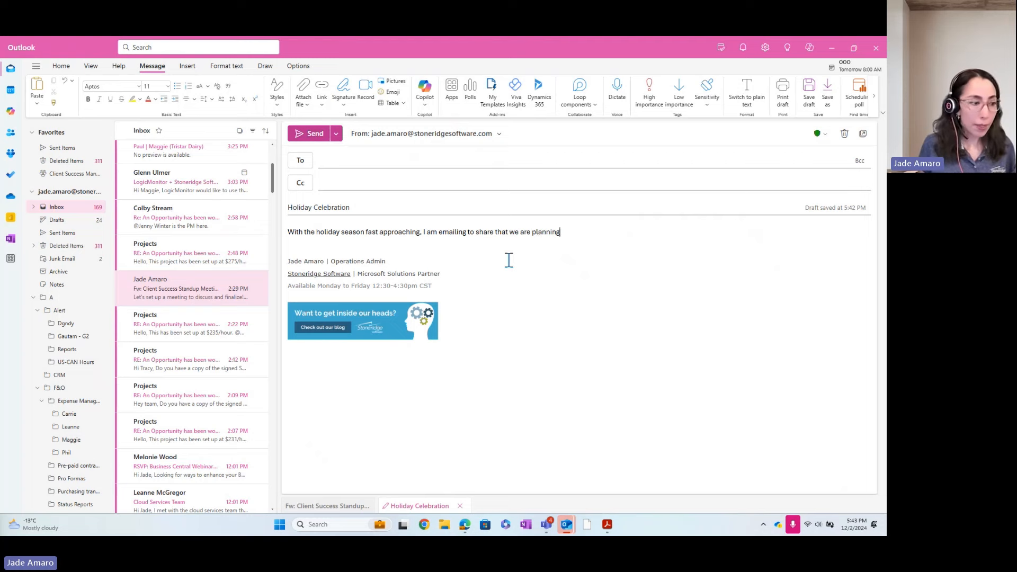
Finish the sentence with 'a virtual meeting Christmas celebration.' using text predictions.
text(w)
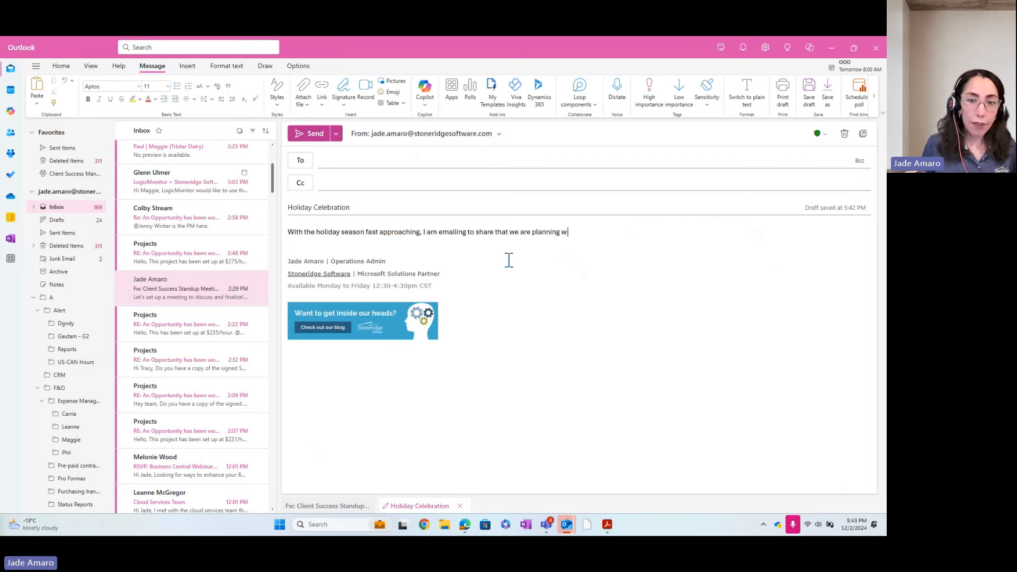
key(BackSpace)
text(a vi)
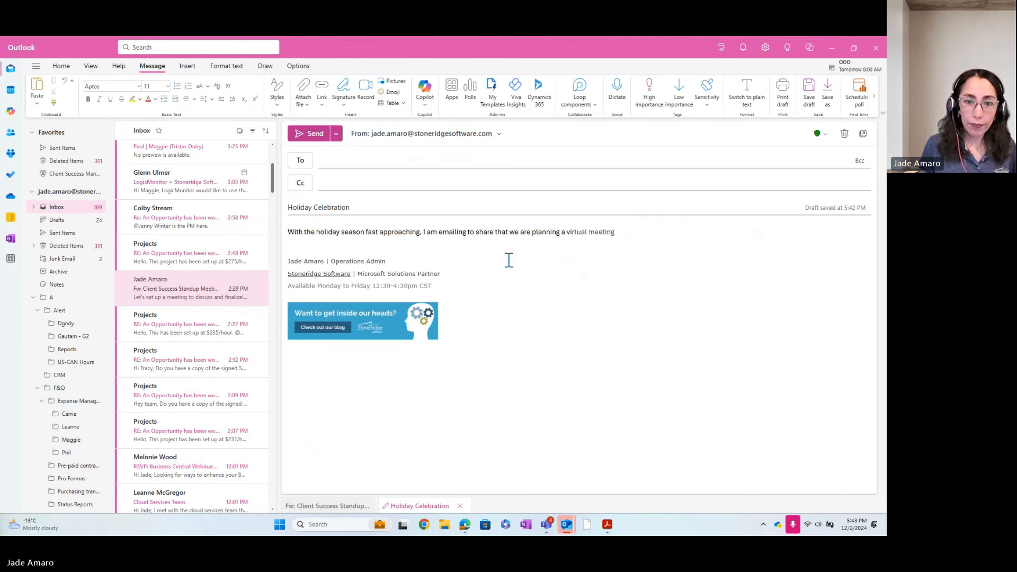
text(r)
key(Tab)
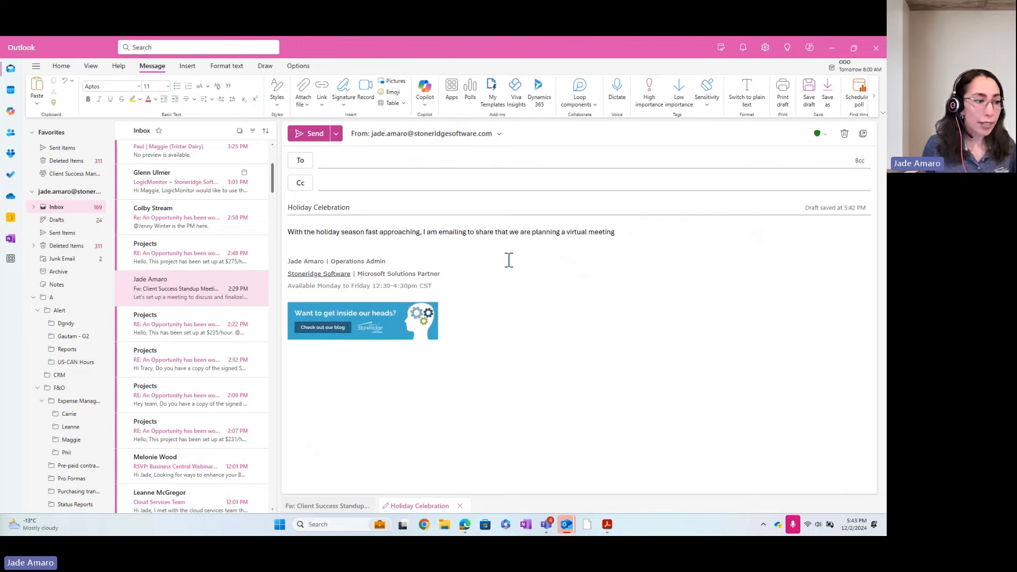
text(Cr)
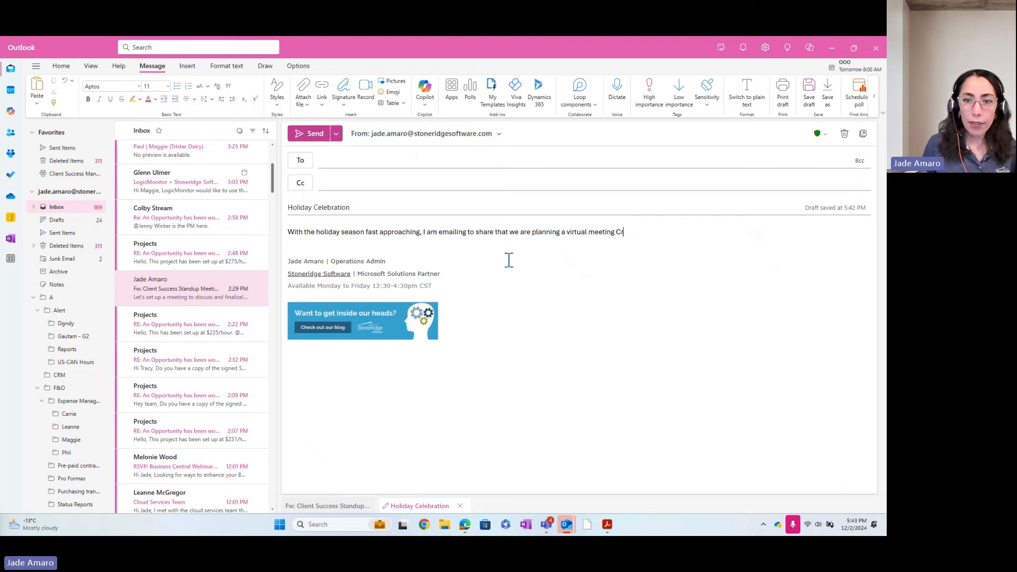
text(hrist)
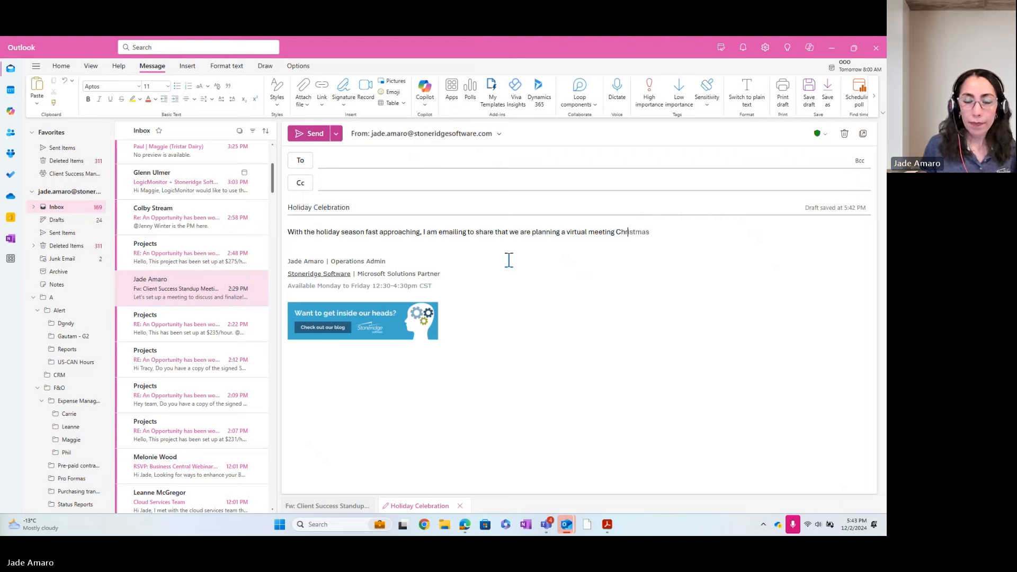
key(Tab)
text(ce)
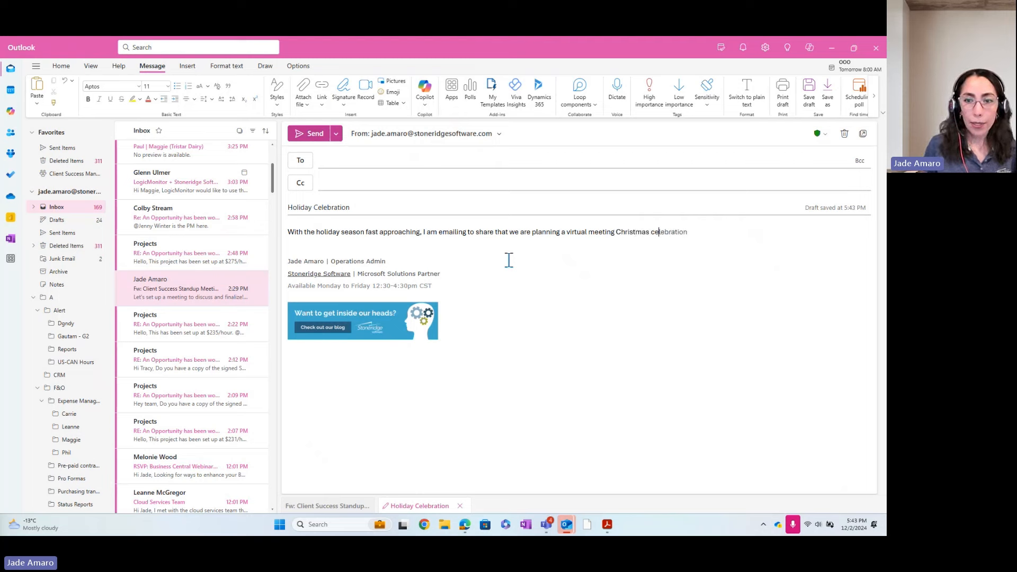
key(Tab)
text(.)
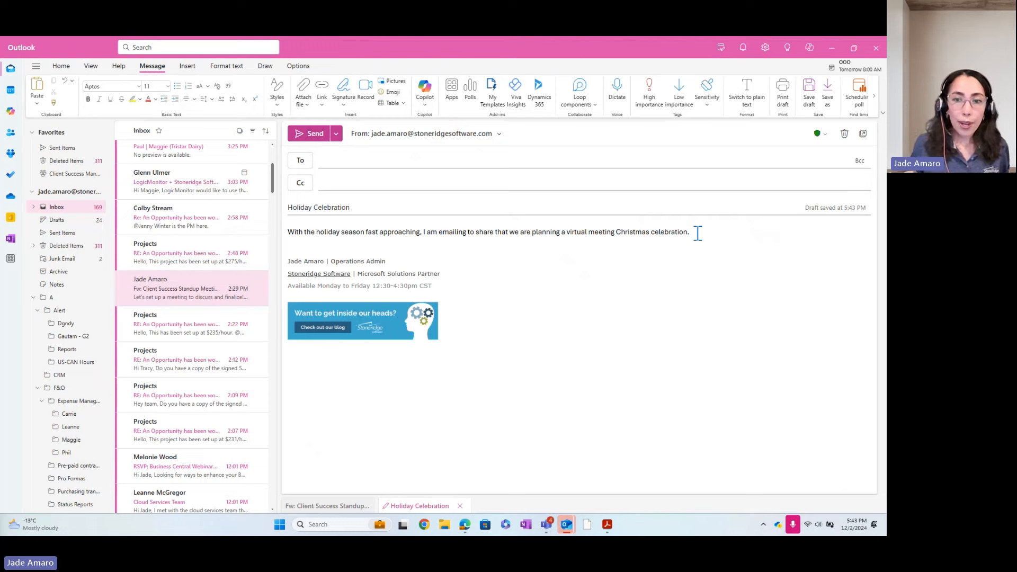
In Draft with Copilot, paste a prompt about a virtual Christmas celebration with activities to wrap up the year.
drag(695, 232, 286, 231)
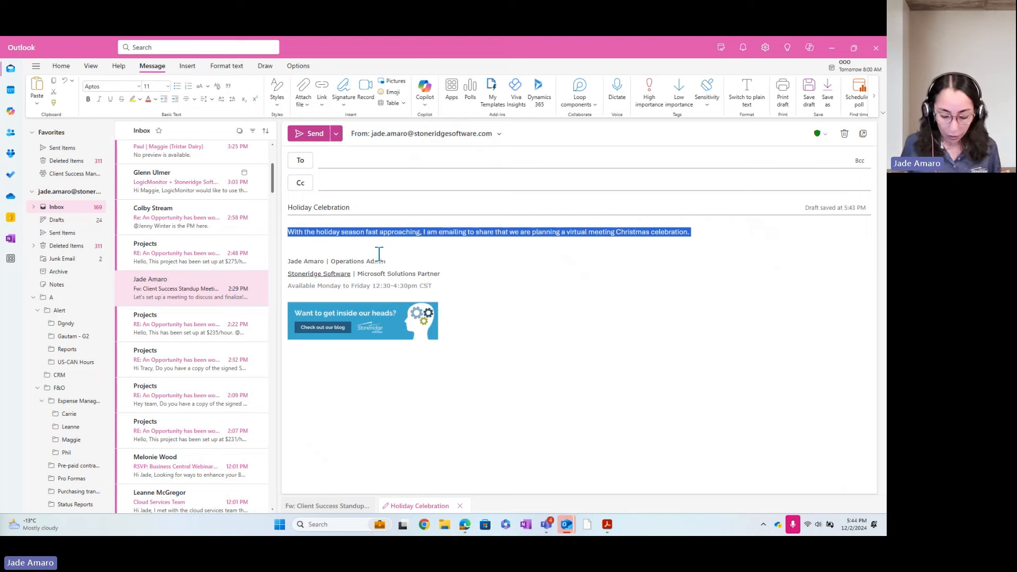
click(744, 288)
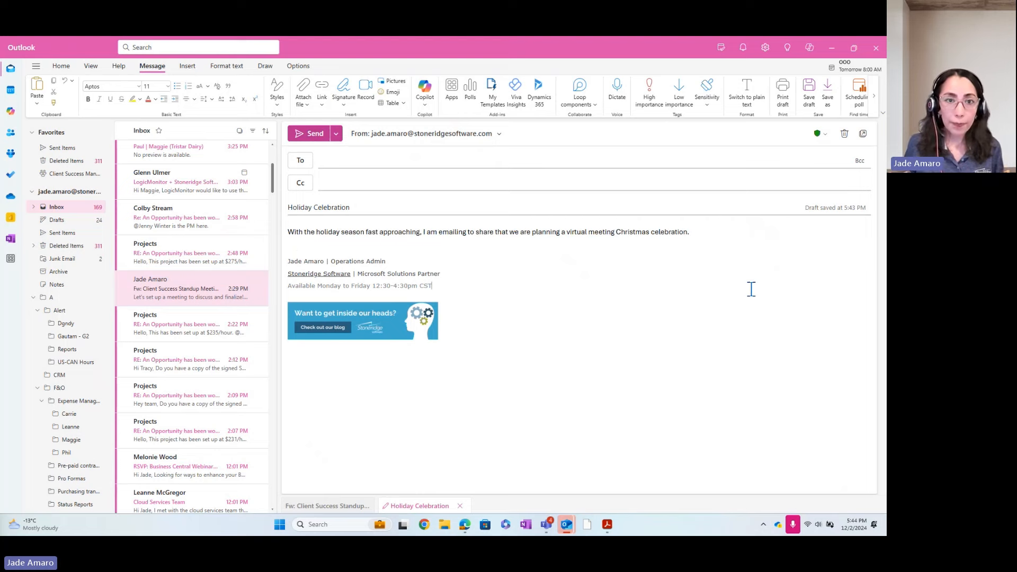
click(425, 100)
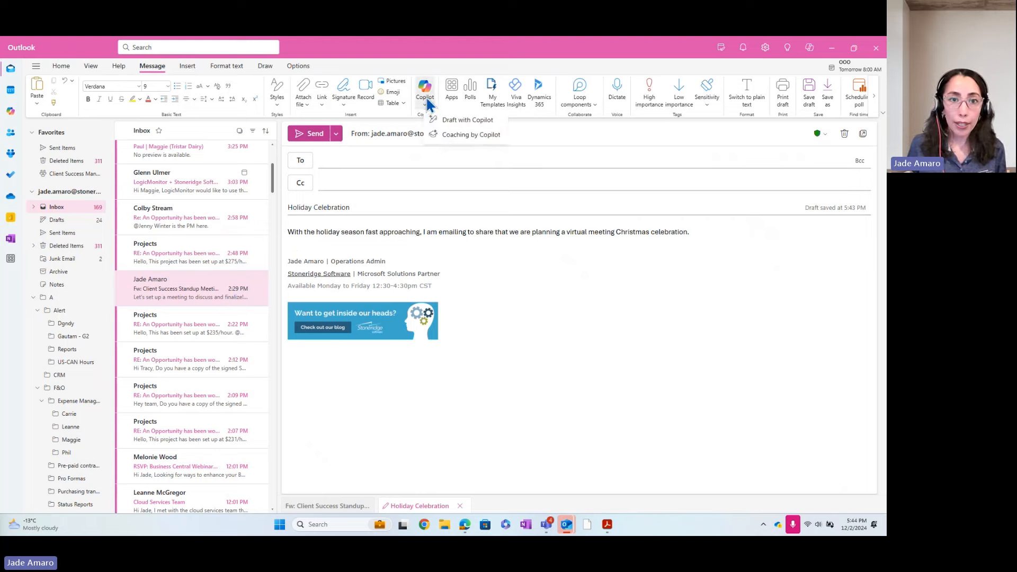
click(454, 121)
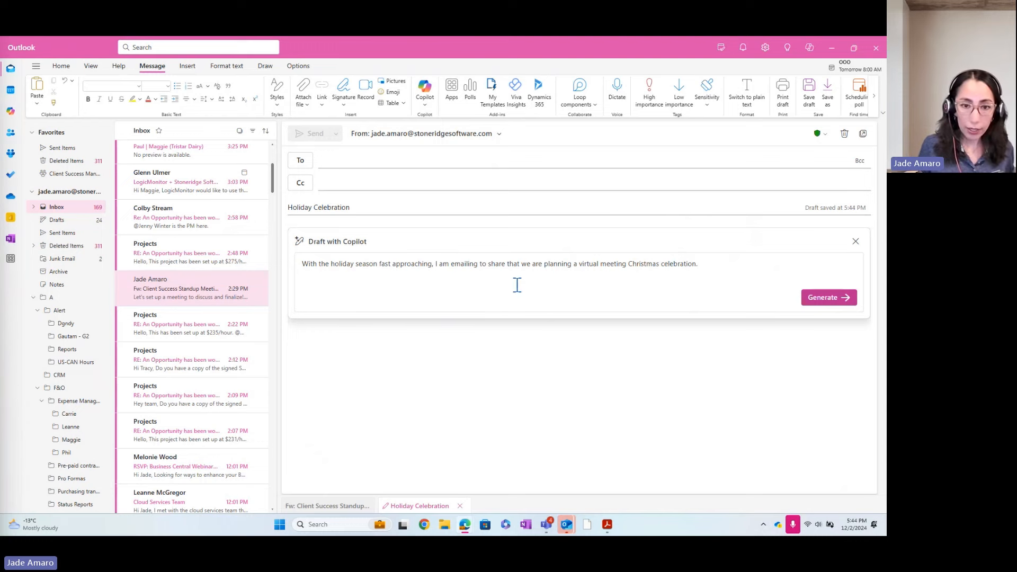
click(704, 267)
drag(704, 267, 302, 265)
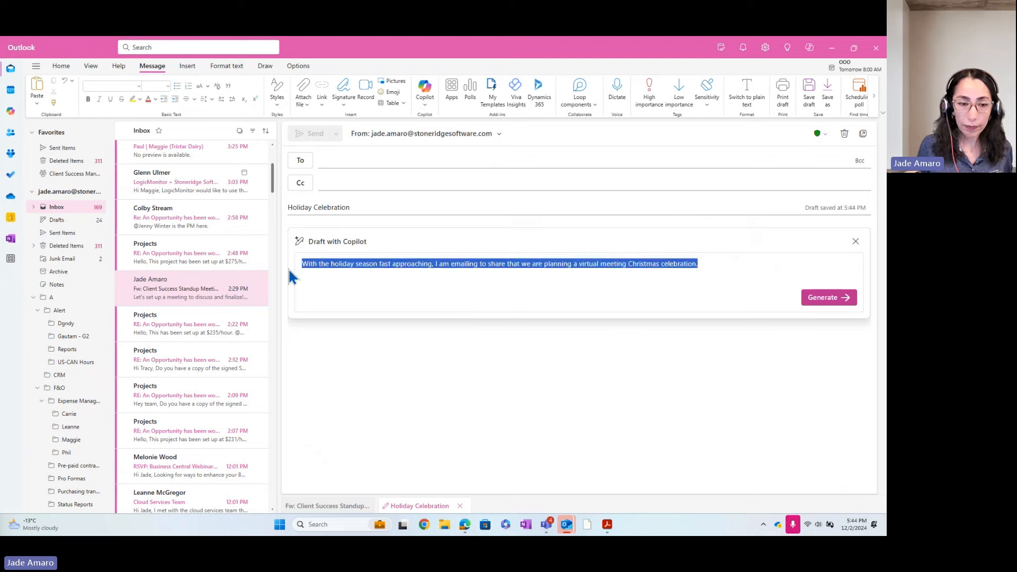
text(Let the team know we are planning a virtual Christmas celebration to come together with activities and wrap up the year.)
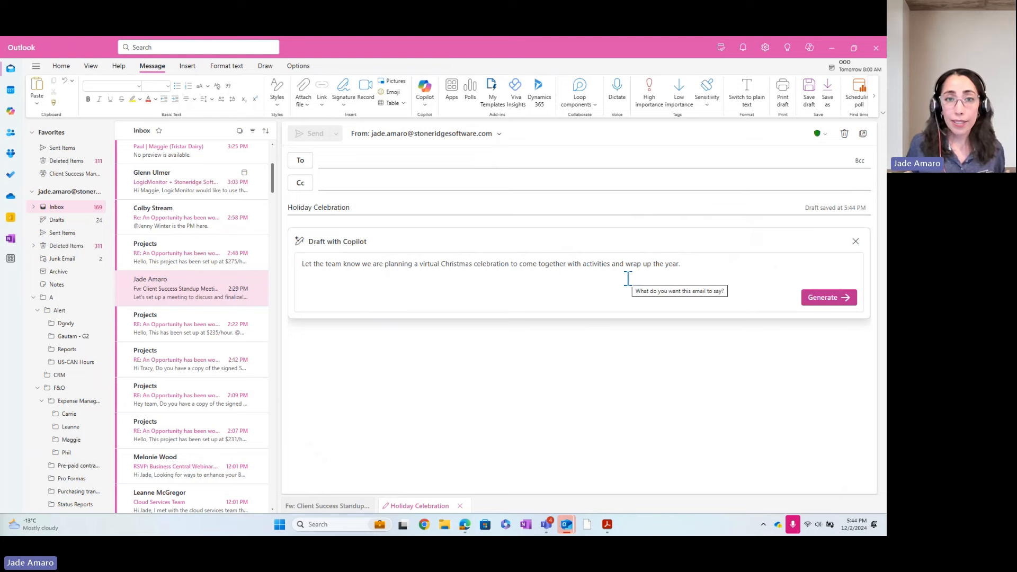
Generate the Copilot draft, then make it longer to mention games, virtual Secret Santa and surprises.
click(818, 297)
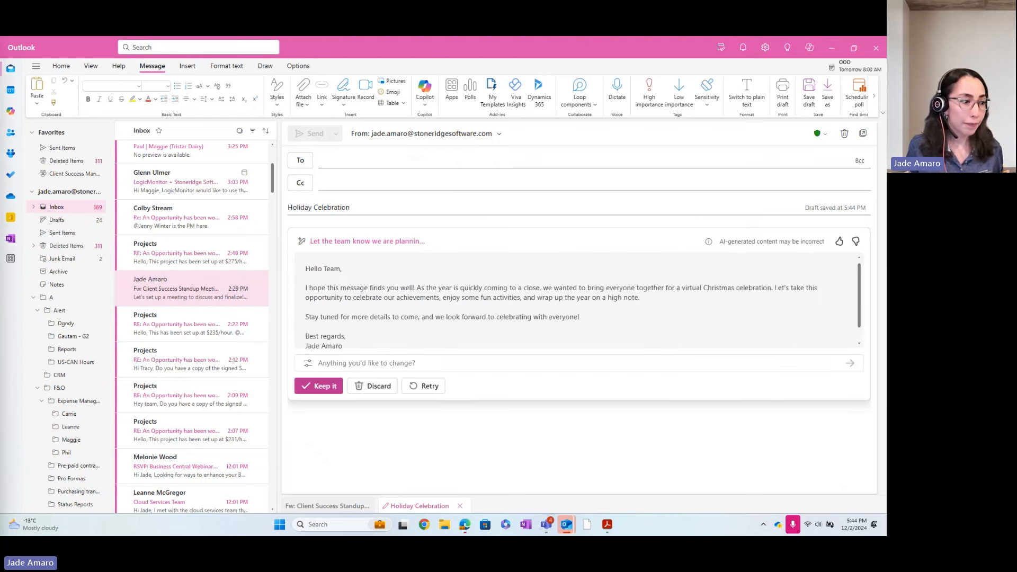
scroll(563, 304, down, 1)
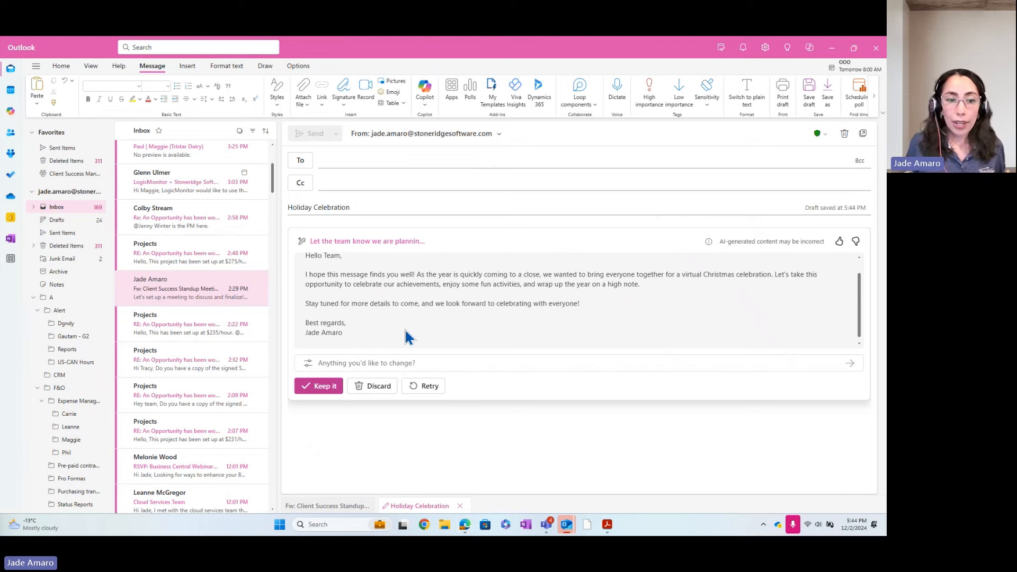
click(308, 363)
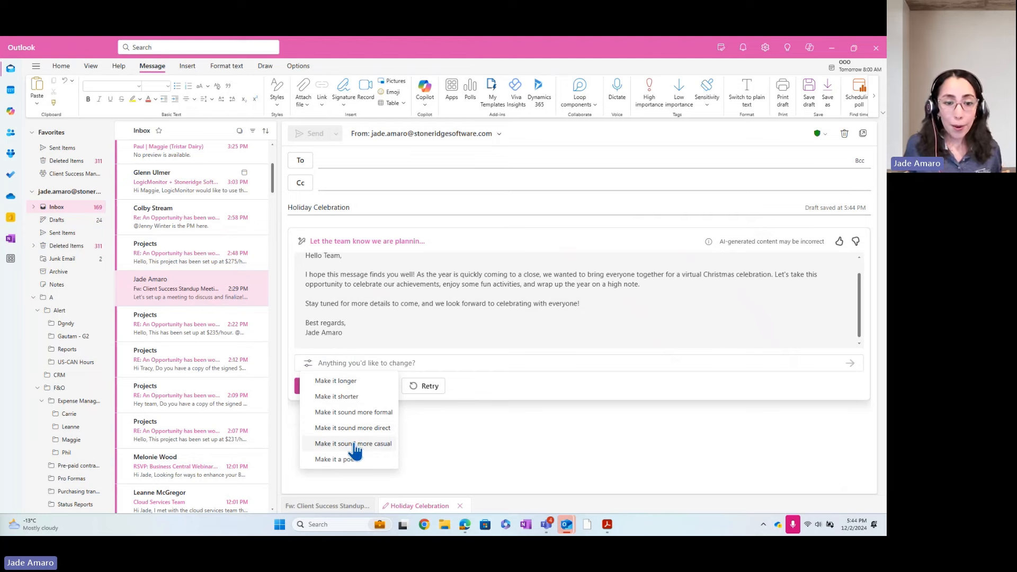
click(347, 380)
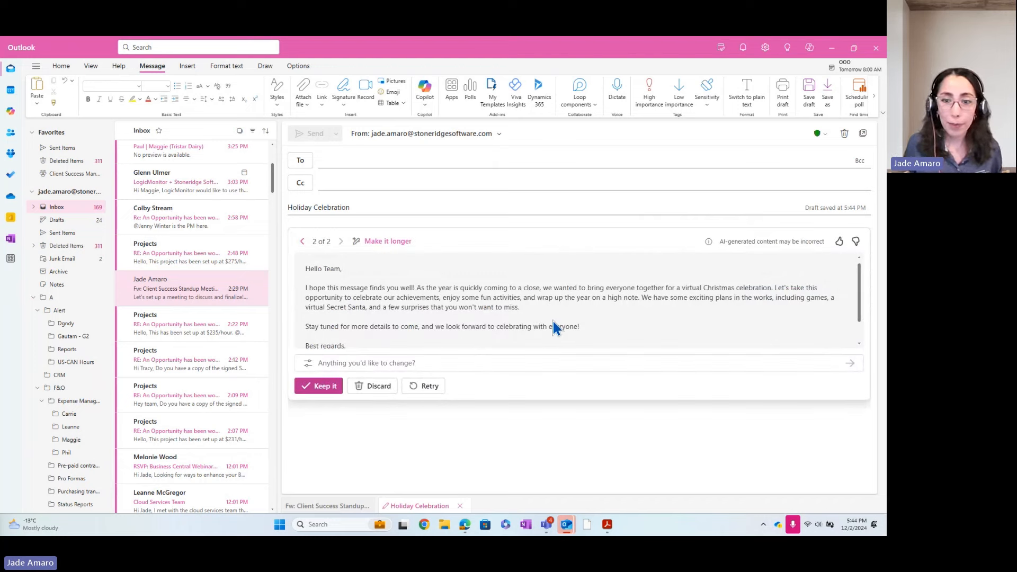
scroll(577, 326, down, 1)
scroll(585, 320, up, 1)
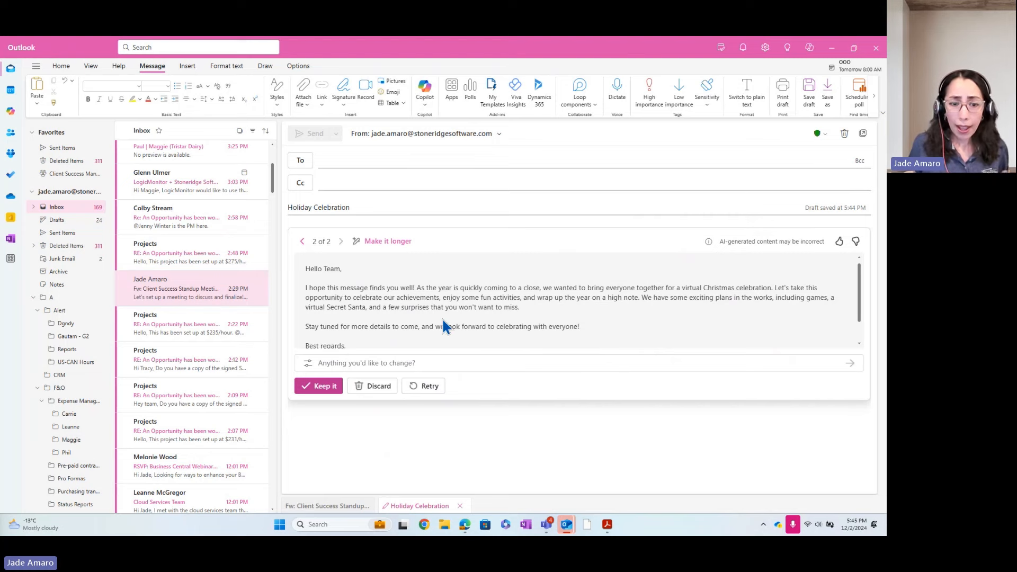
Keep the lengthened Copilot draft and delete the blank line above 'Hello Team'.
click(319, 387)
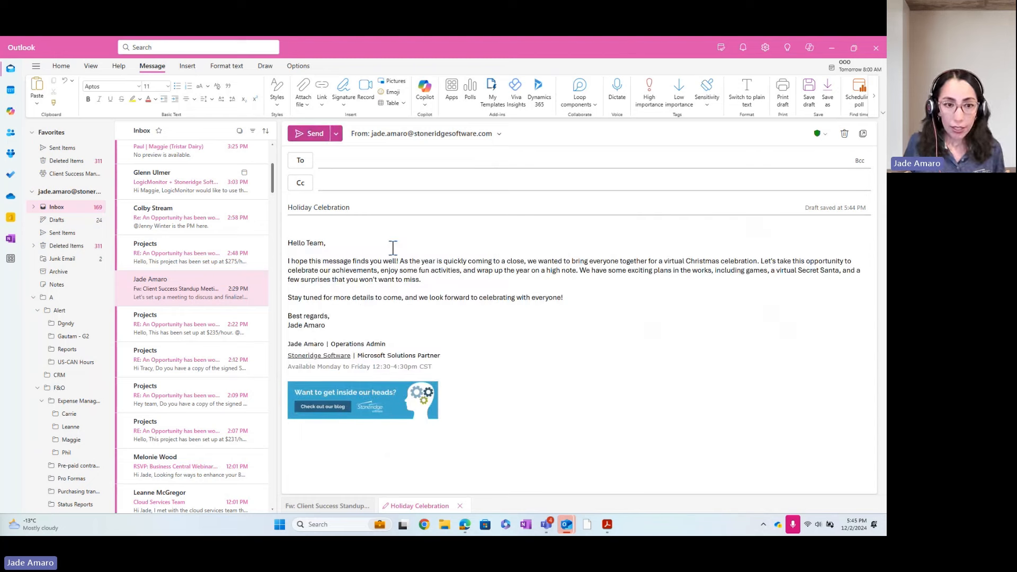
click(303, 229)
key(Delete)
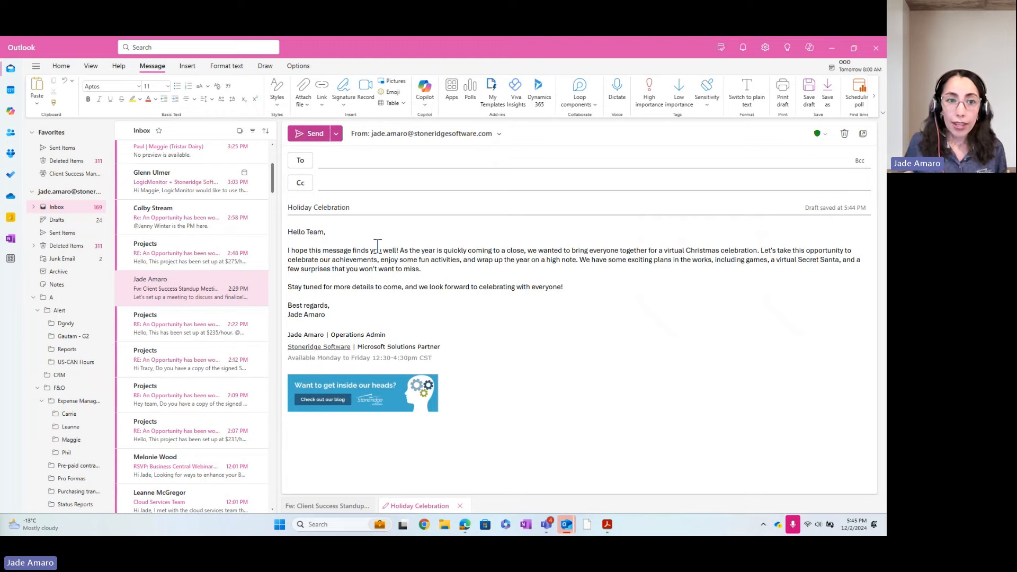
Address the email to the csm distribution list.
click(353, 163)
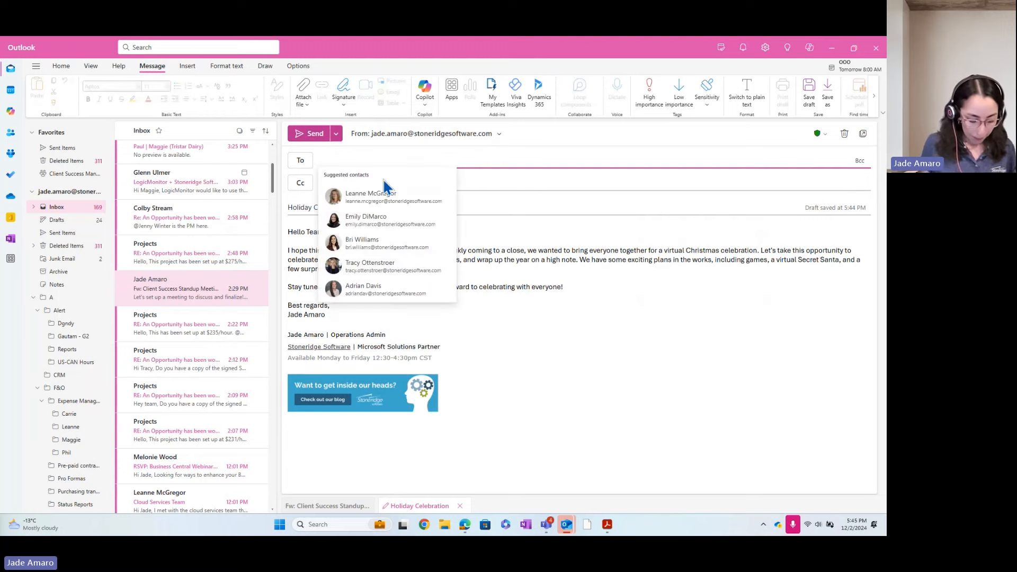
text(csm)
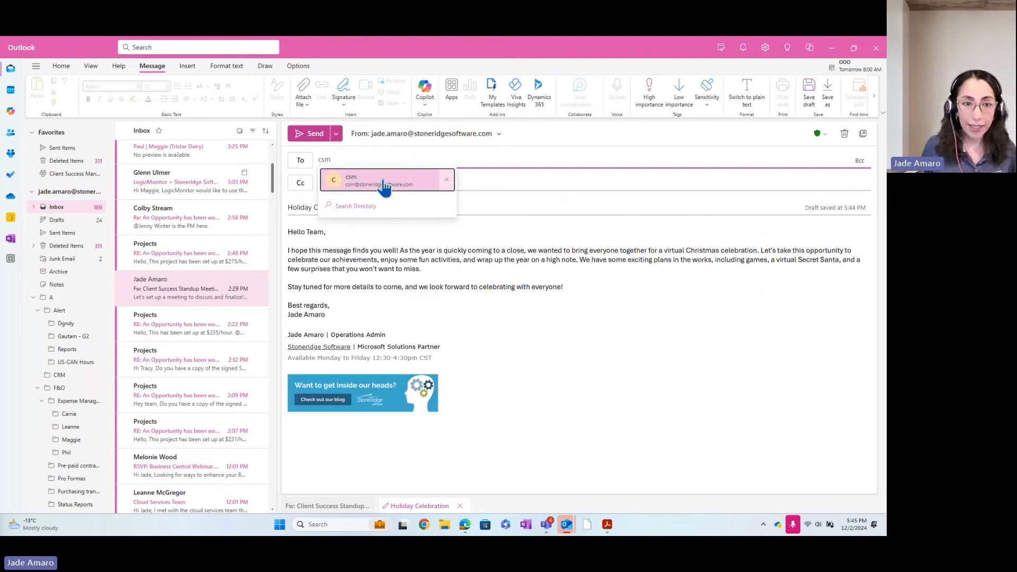
click(385, 185)
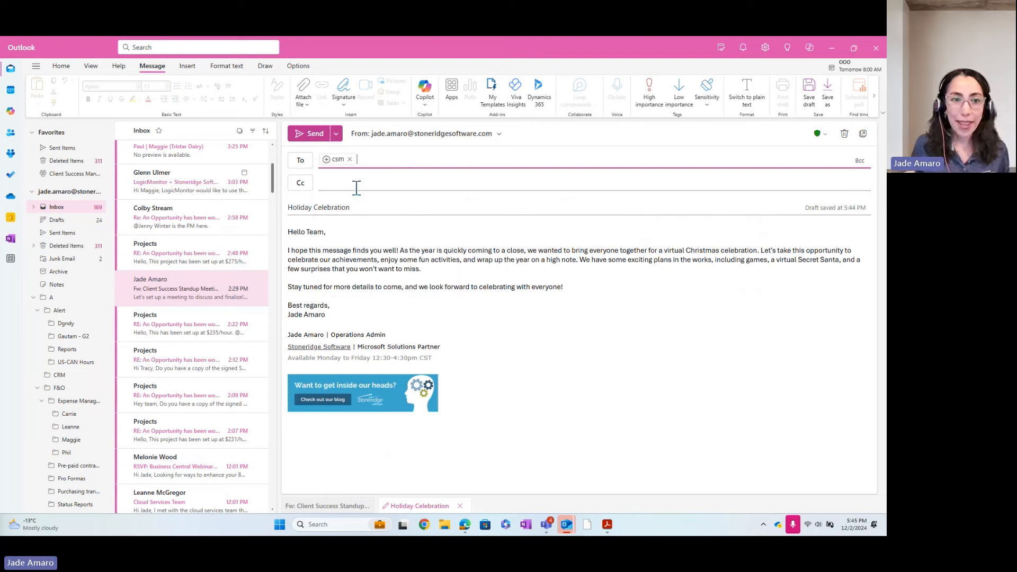
click(414, 298)
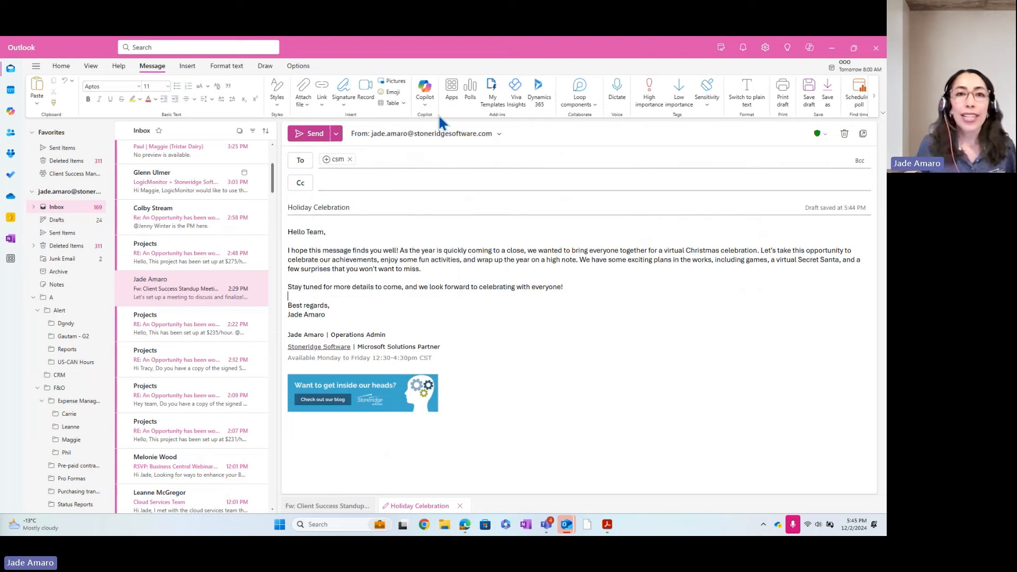
Run Coaching by Copilot, review the Reader Sentiment and Clarity tabs, and regenerate the suggestions.
click(425, 101)
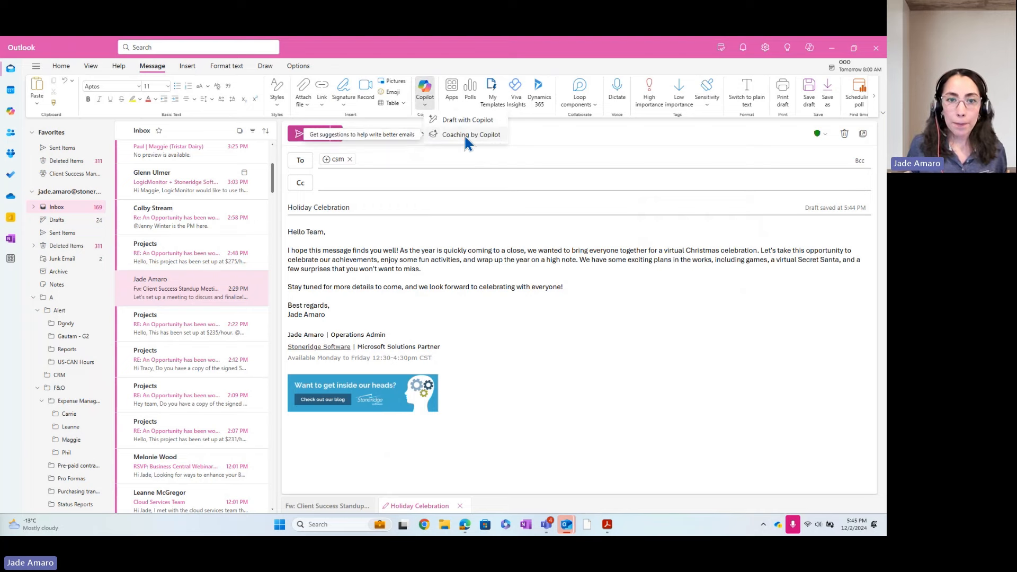
click(466, 135)
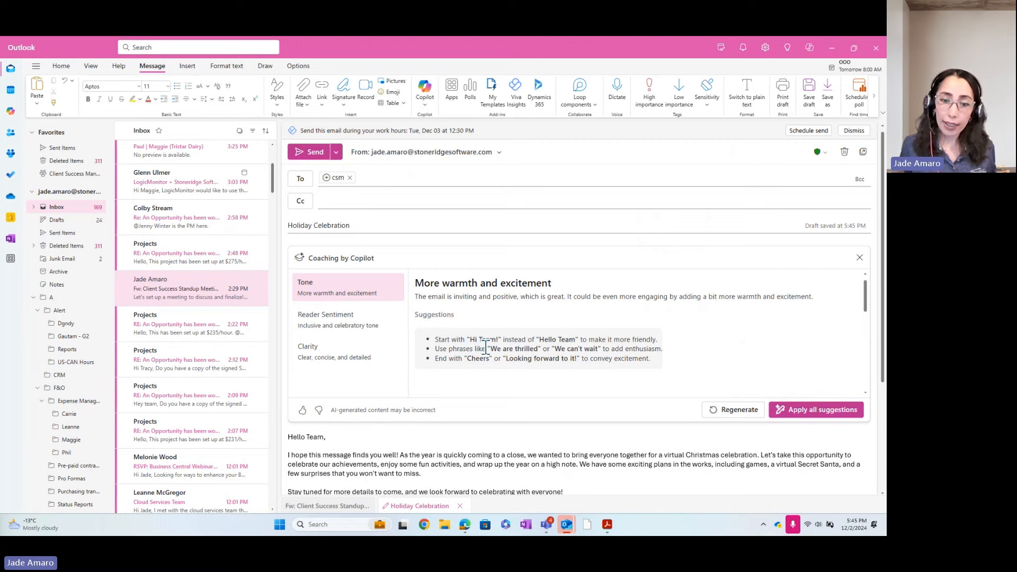
click(324, 322)
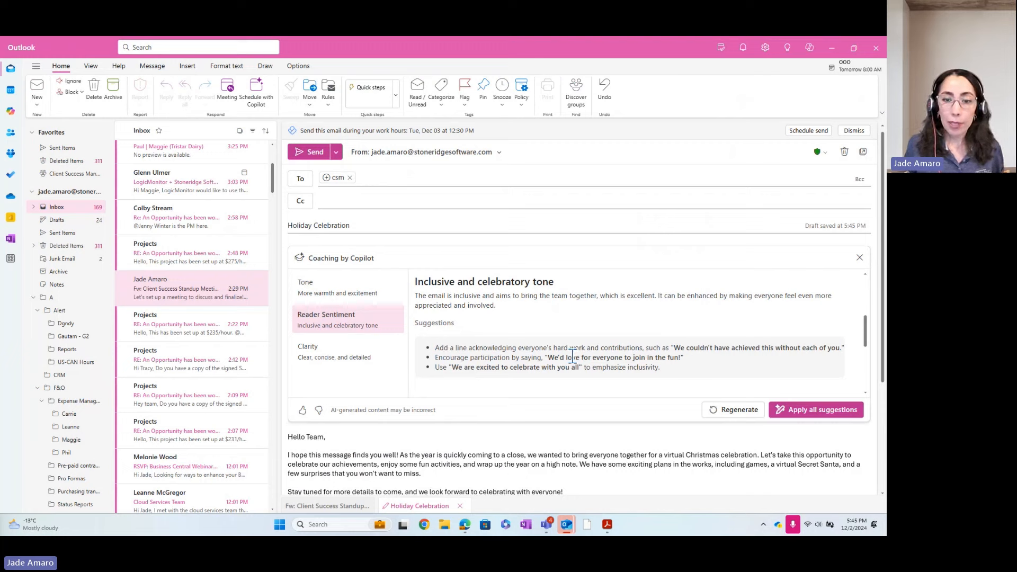
click(351, 355)
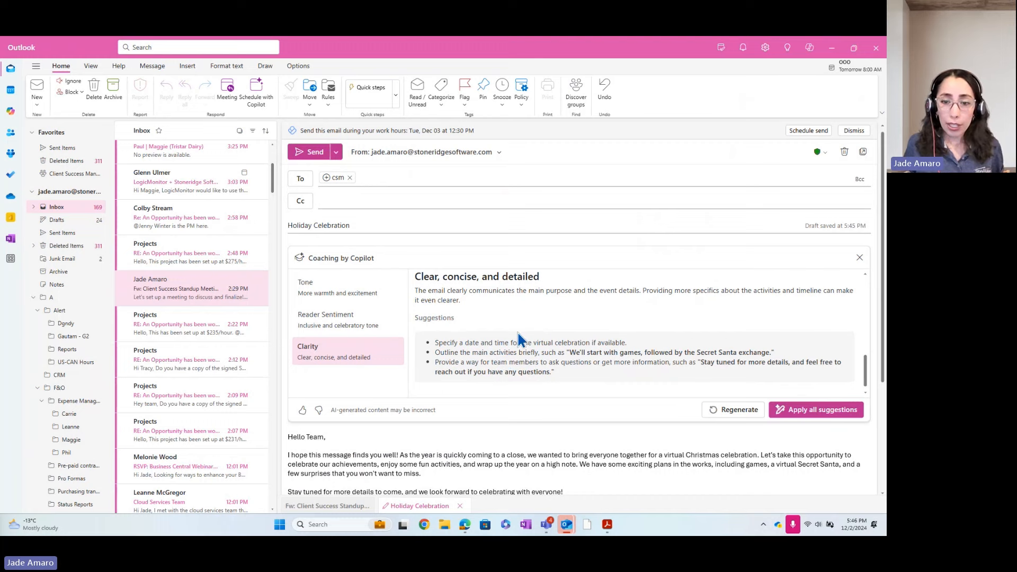
click(740, 419)
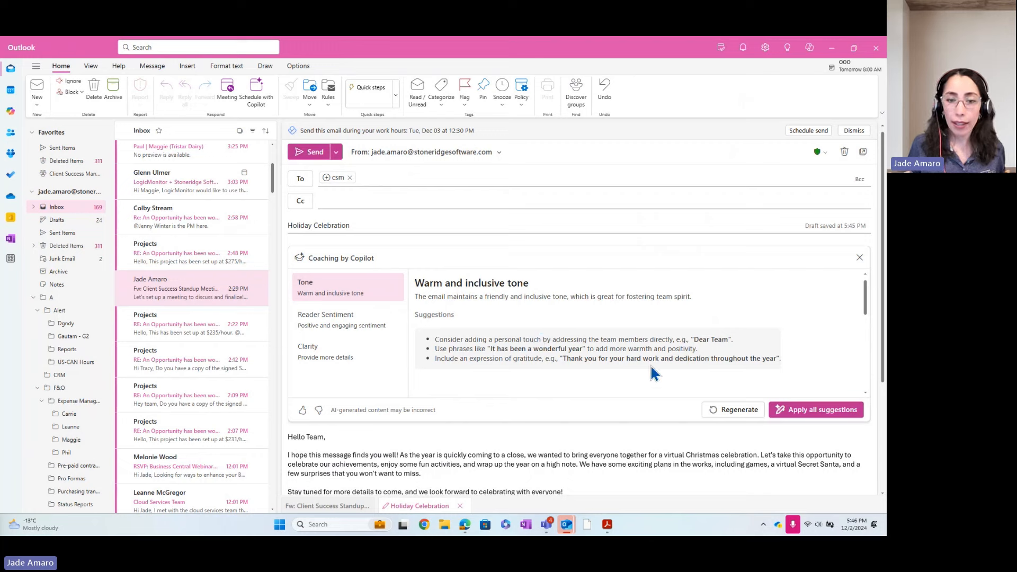
Apply all coaching suggestions and review the rewrite with the 2 PM game and Secret Santa sign-up.
click(809, 411)
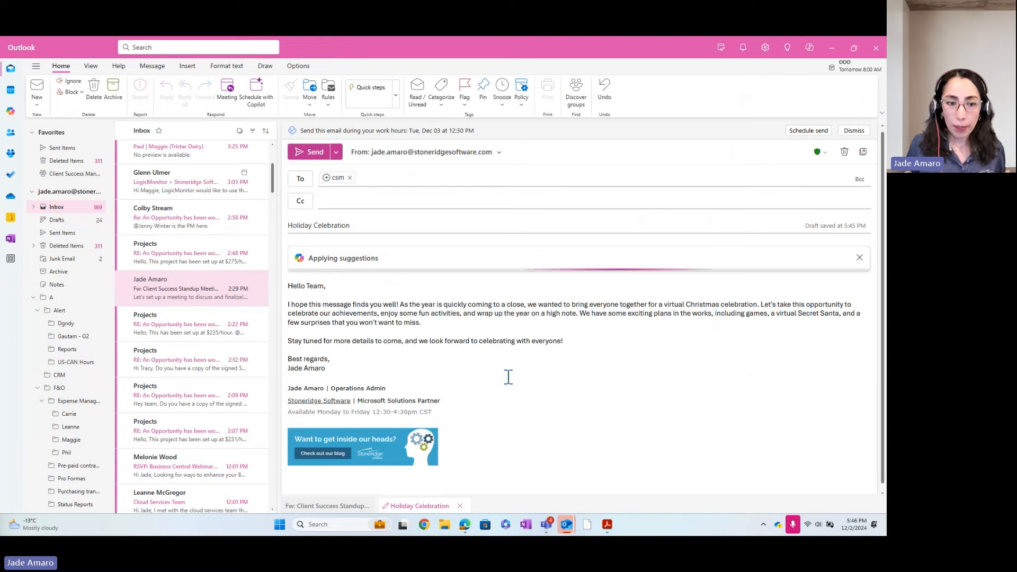
scroll(619, 391, down, 3)
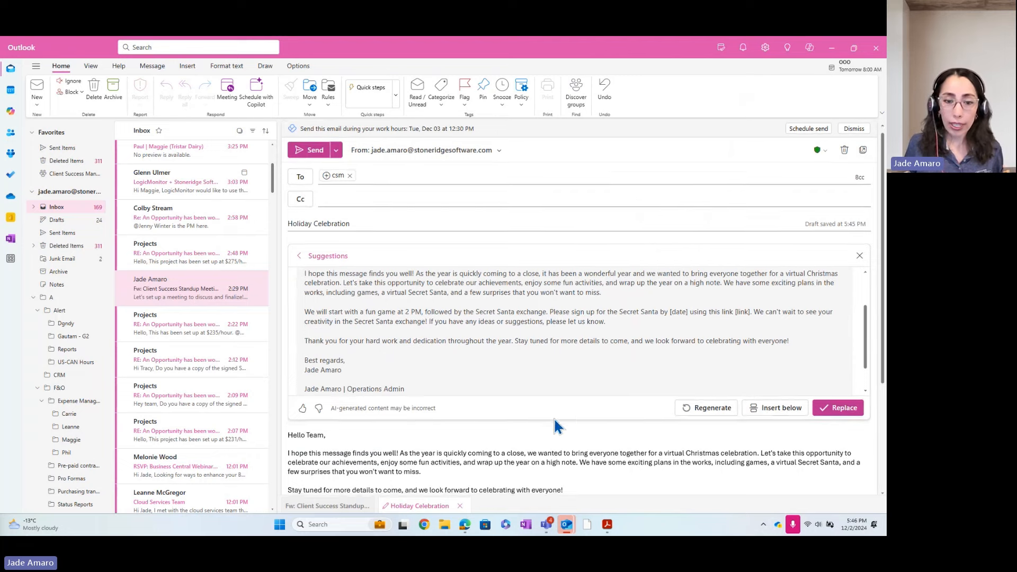
scroll(508, 415, down, 2)
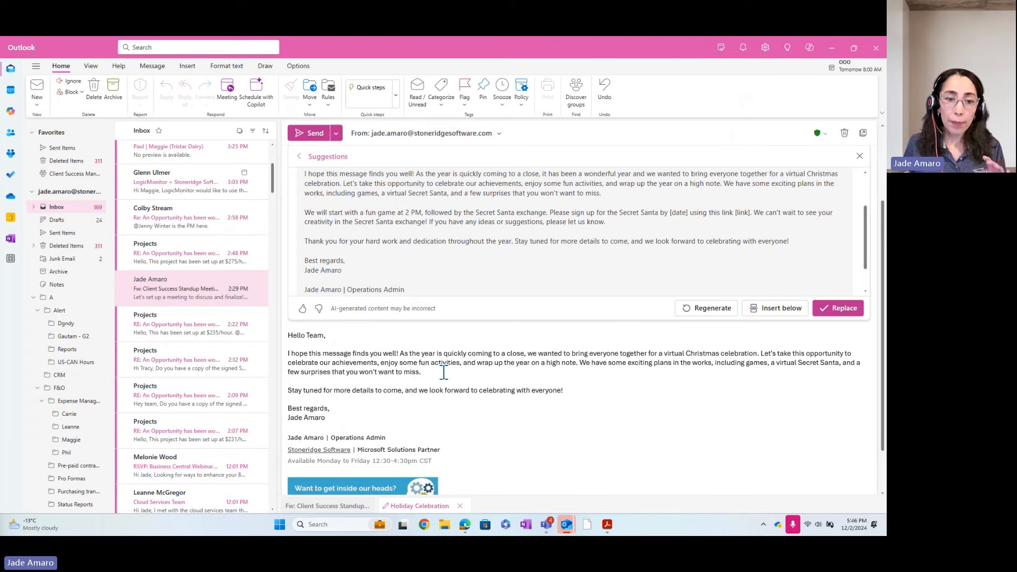
scroll(602, 415, up, 1)
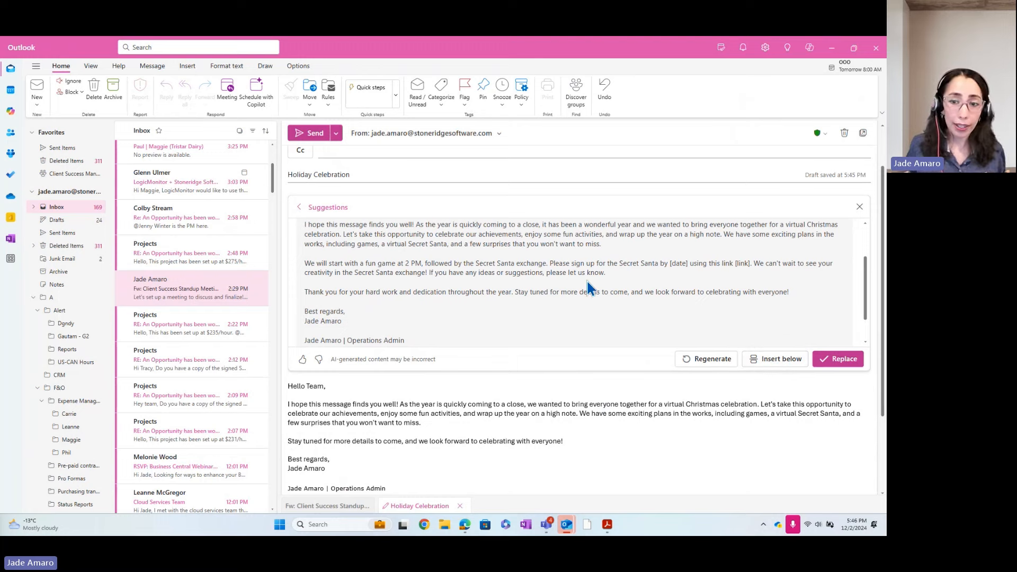
scroll(604, 291, up, 2)
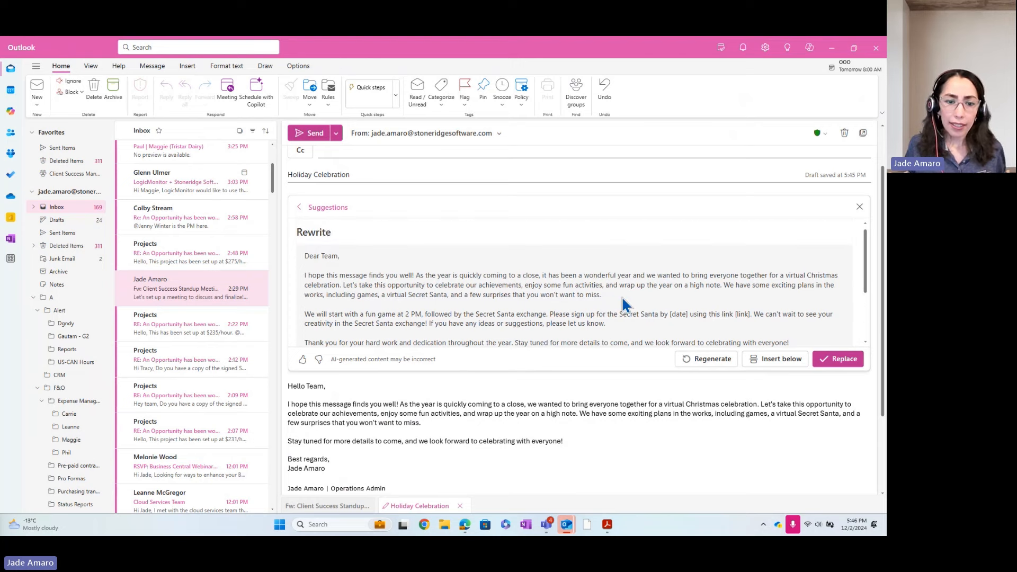
scroll(624, 303, down, 2)
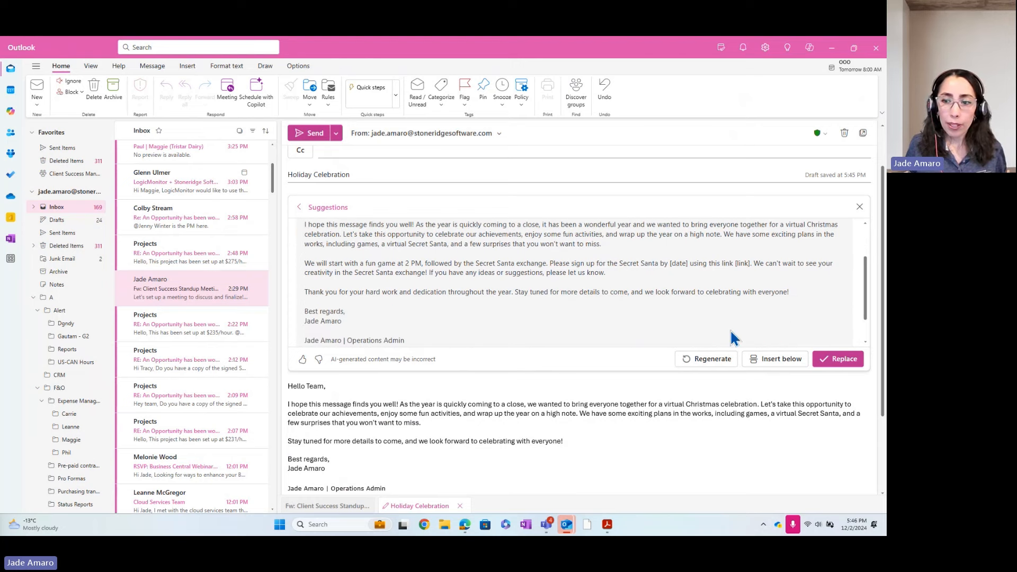
Replace the body with Copilot's 'Dear Team' rewrite and place the caret in the 2 PM sentence.
click(835, 359)
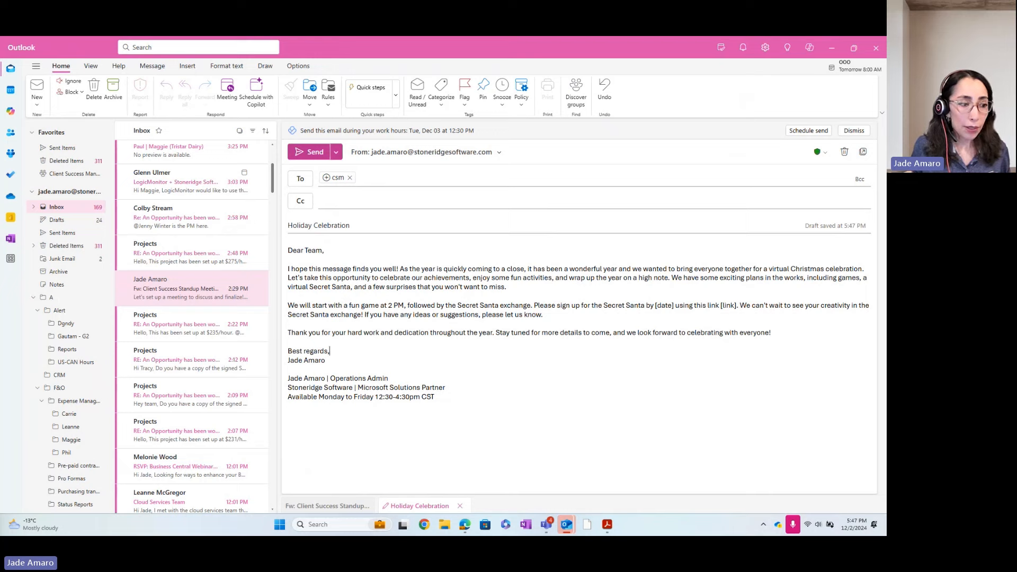
click(382, 306)
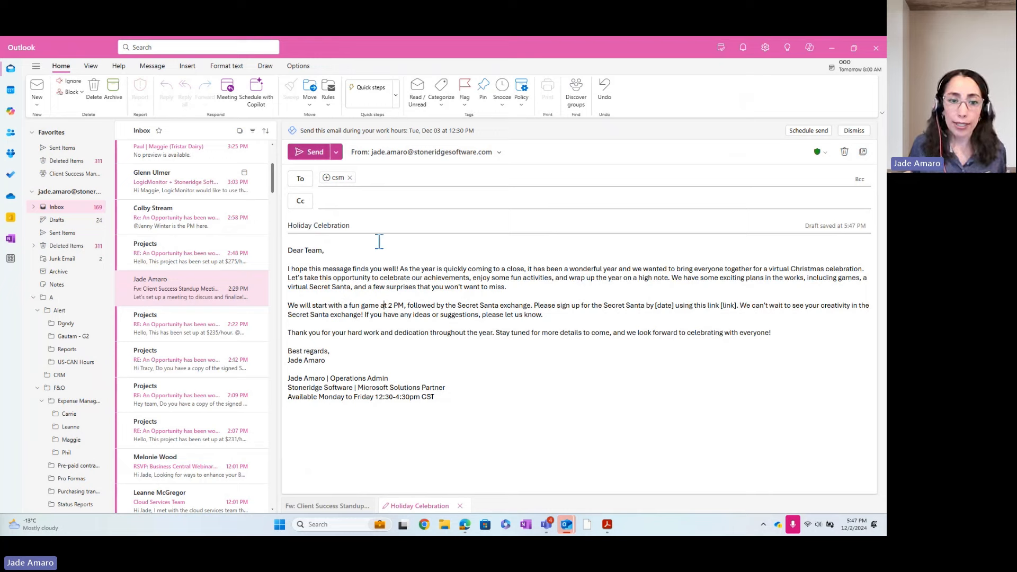